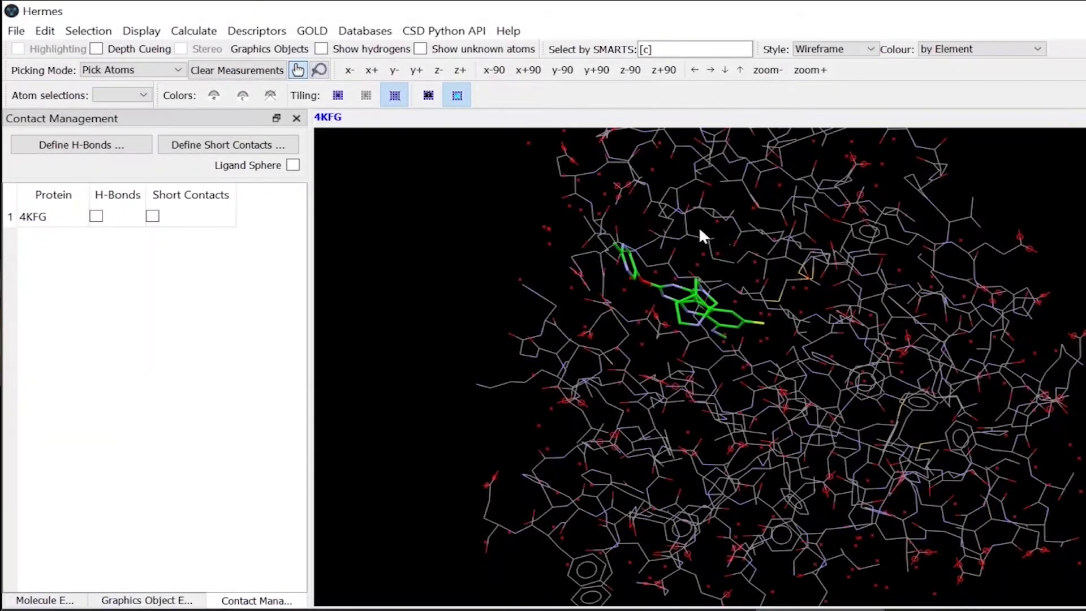
- Rotate the 4KFG protein so the green ligand sits just below the view centre
{"action": "left_click_drag", "start_coordinate": [632, 239], "coordinate": [765, 344]}
{"action": "left_click_drag", "start_coordinate": [556, 346], "coordinate": [646, 366]}
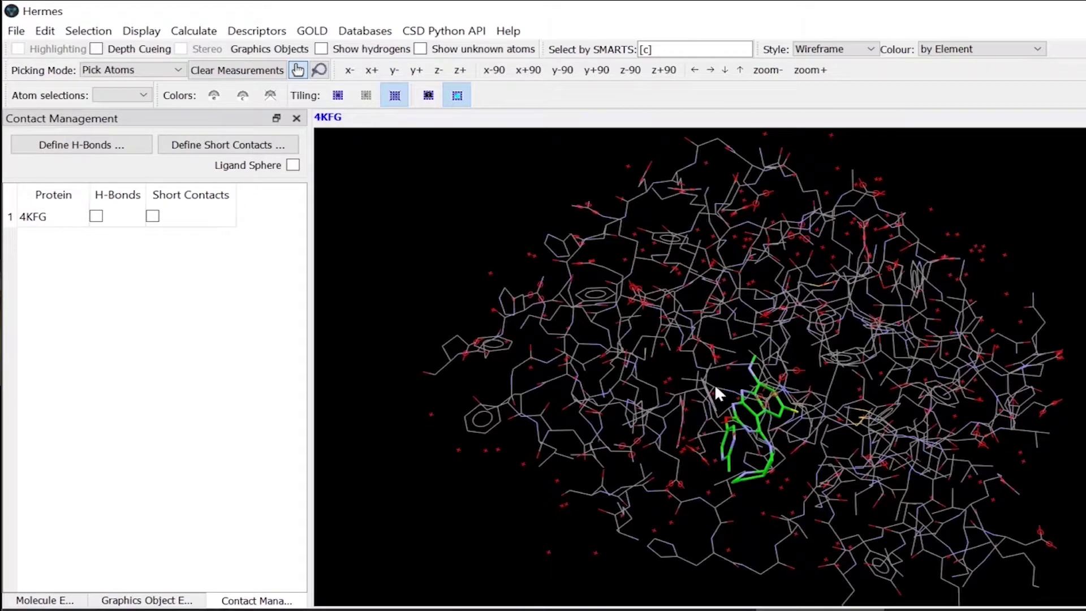
{"action": "left_click_drag", "start_coordinate": [715, 386], "coordinate": [676, 349]}
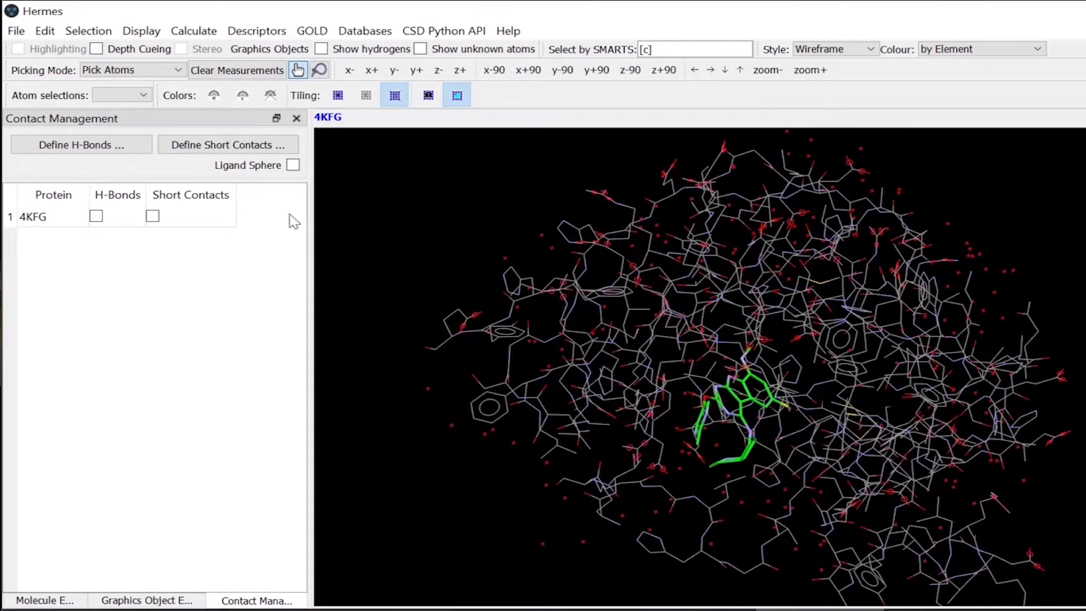
- Browse the Edit, Selection, Display, Calculate, GOLD and CSD Python API menus, ending on CSD Python API
{"action": "left_click", "coordinate": [45, 31]}
{"action": "mouse_move", "coordinate": [83, 39]}
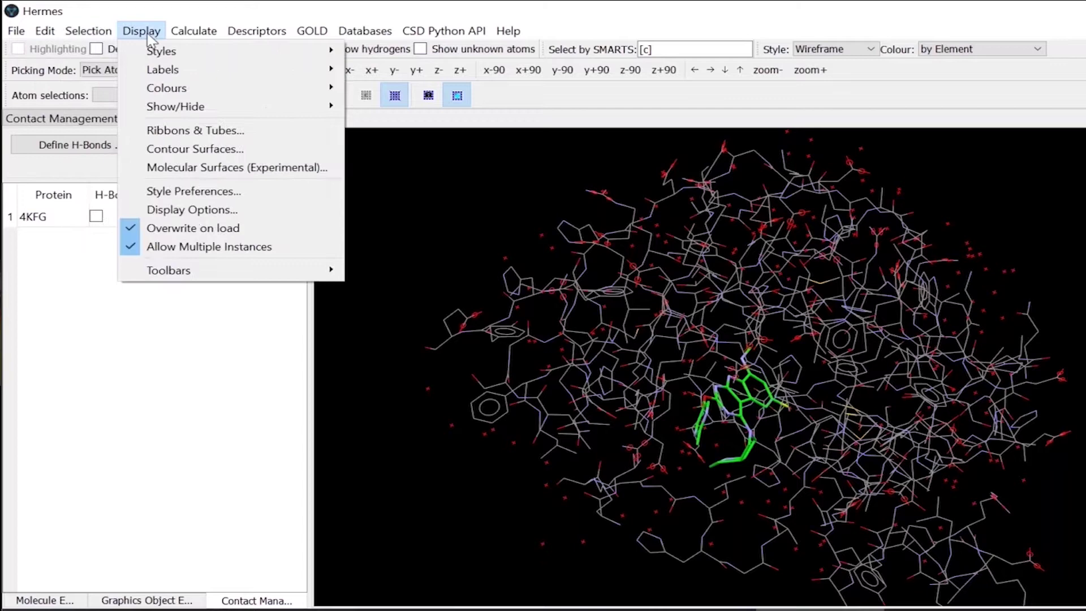
{"action": "mouse_move", "coordinate": [206, 38]}
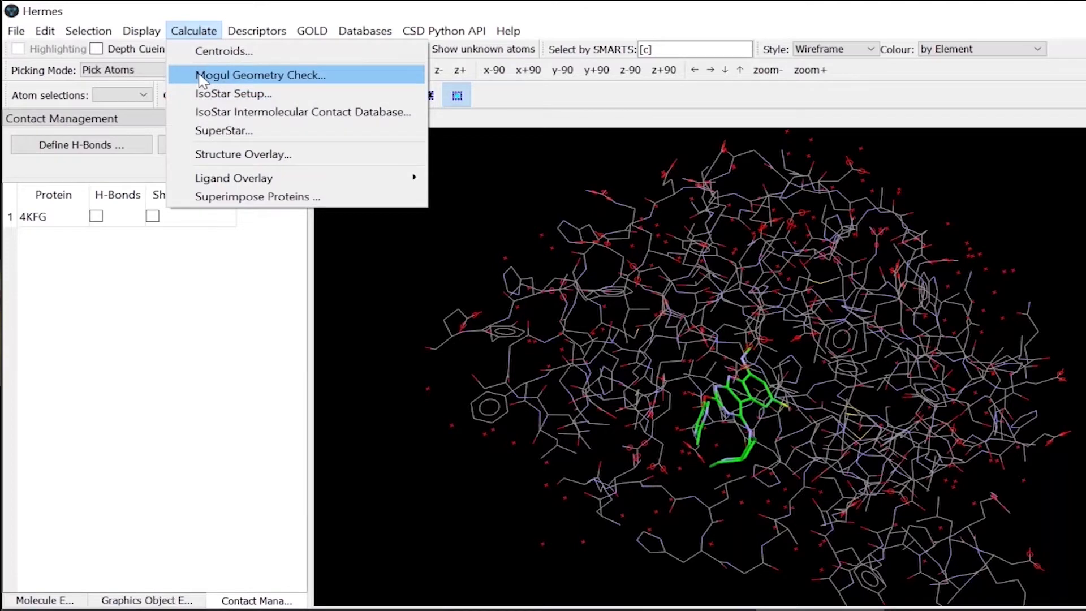
{"action": "mouse_move", "coordinate": [311, 39]}
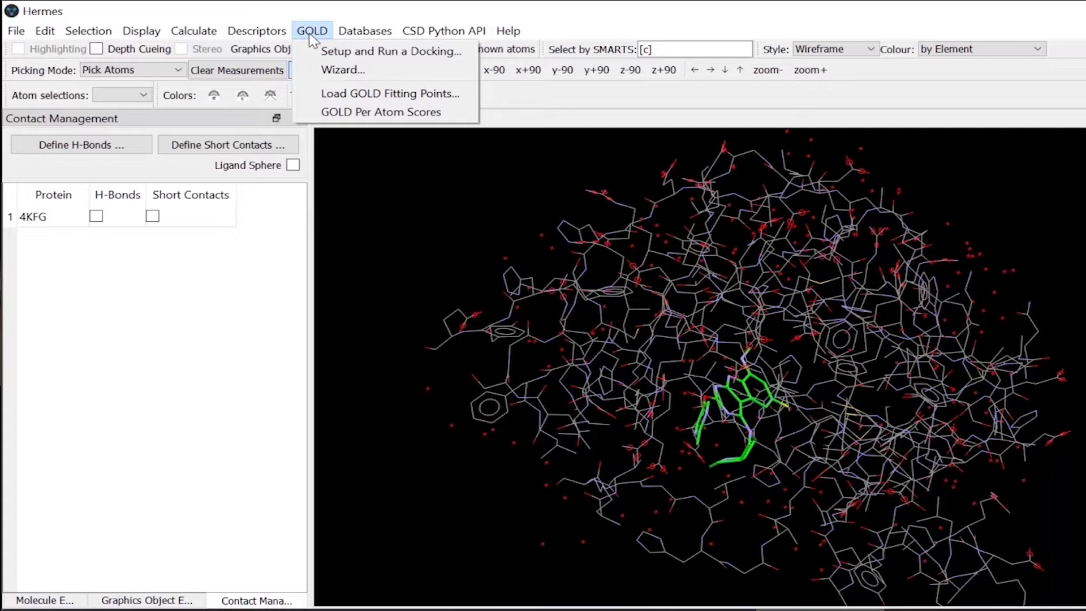
{"action": "mouse_move", "coordinate": [442, 33]}
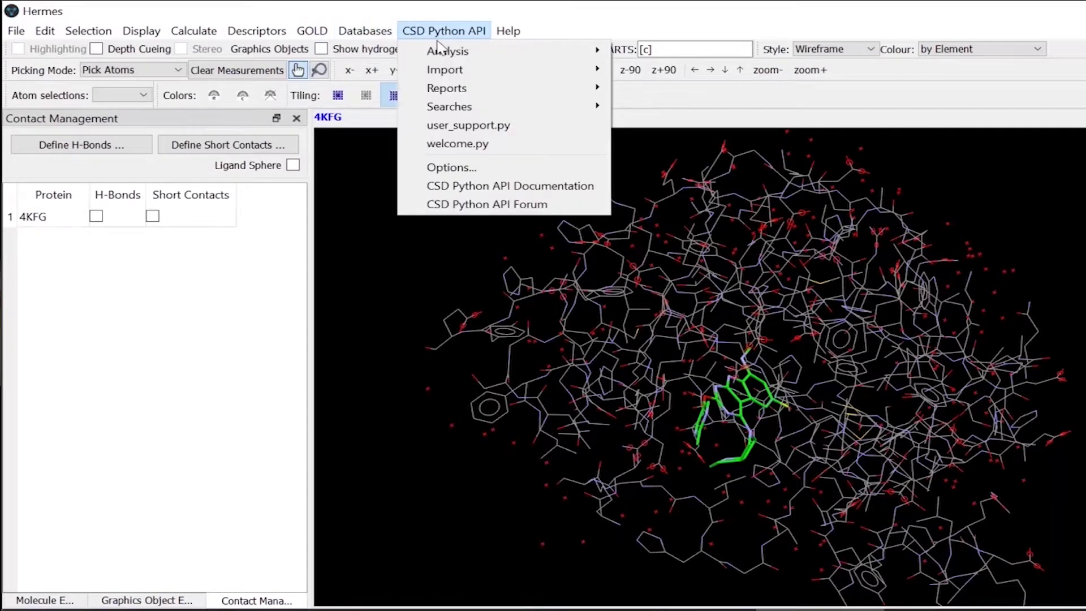
{"action": "mouse_move", "coordinate": [438, 52]}
- Show the Molecule Explorer, widen its name column and expand 4KFG into Chains, Ligands and Waters
{"action": "left_click", "coordinate": [588, 430]}
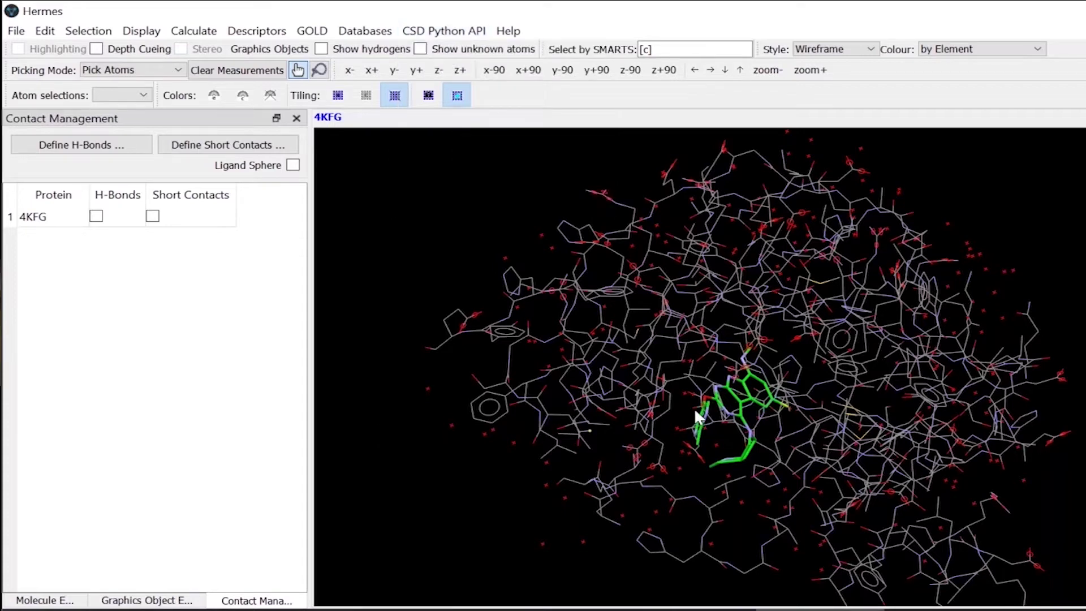
{"action": "left_click_drag", "start_coordinate": [681, 382], "coordinate": [89, 594]}
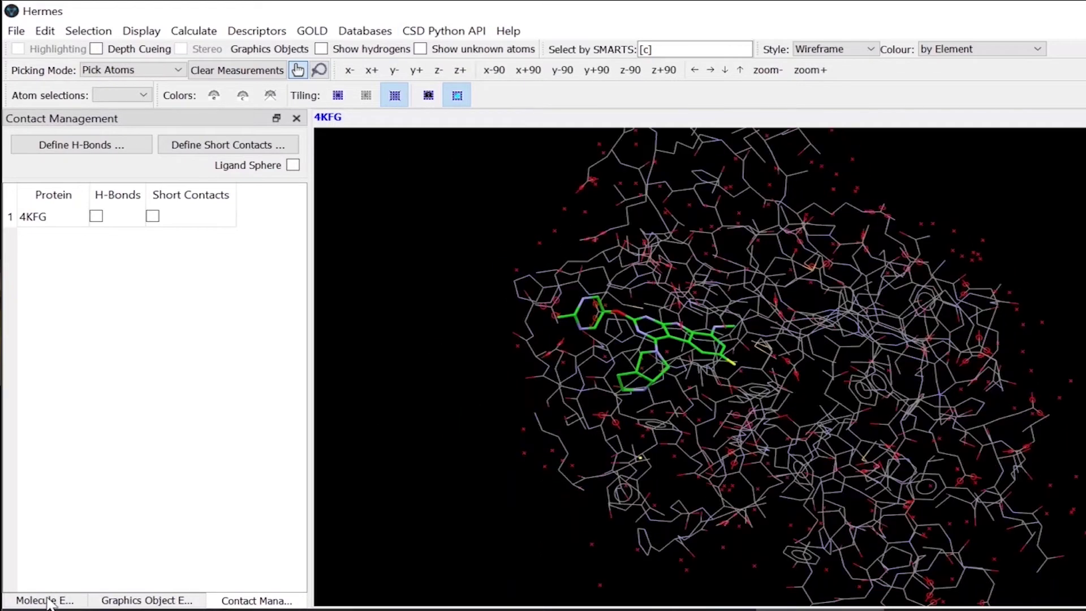
{"action": "left_click", "coordinate": [48, 598]}
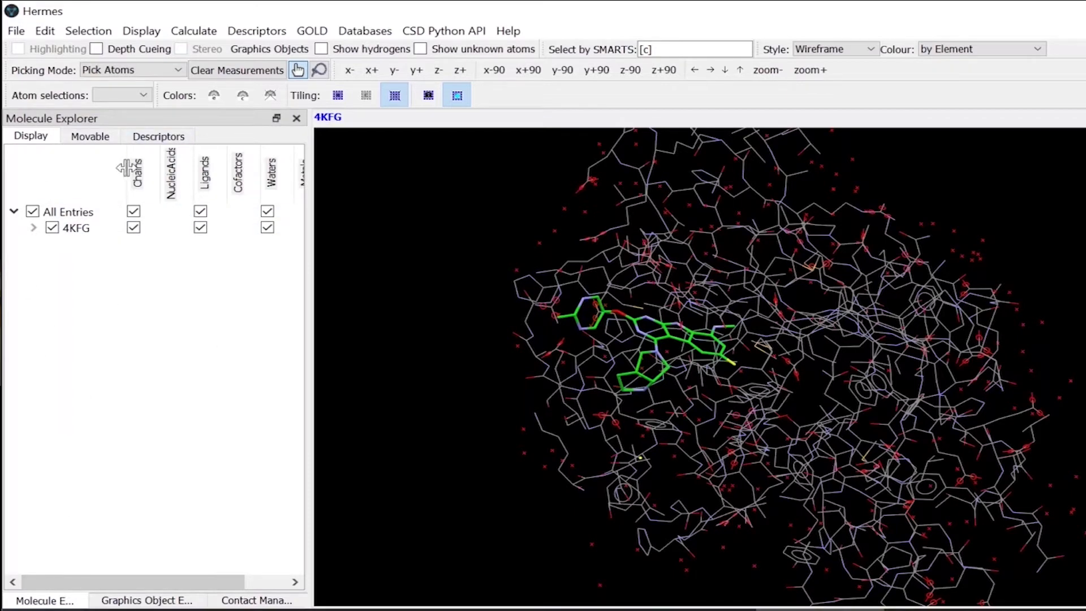
{"action": "left_click_drag", "start_coordinate": [127, 165], "coordinate": [152, 166]}
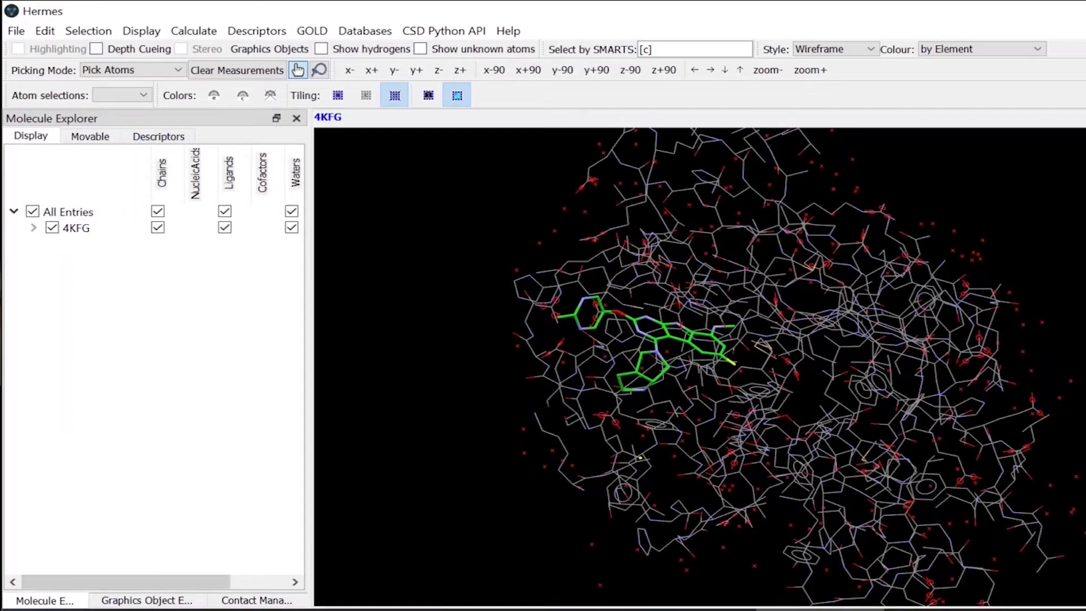
{"action": "left_click", "coordinate": [33, 228]}
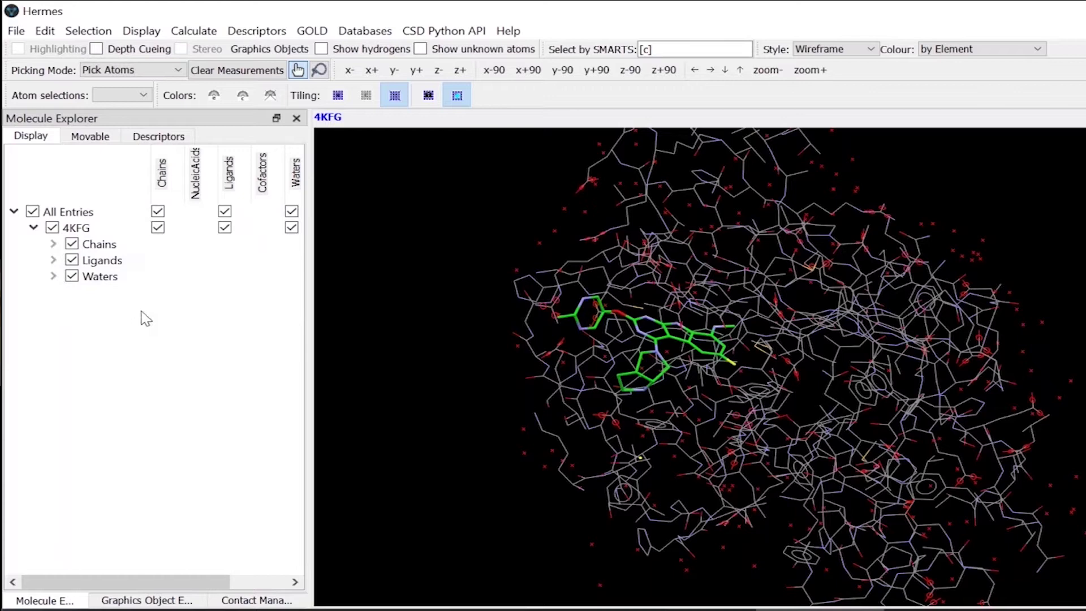
- Hide the waters, toggle Chains and Ligands off and back on, and turn the ligand edge-on
{"action": "left_click", "coordinate": [72, 277]}
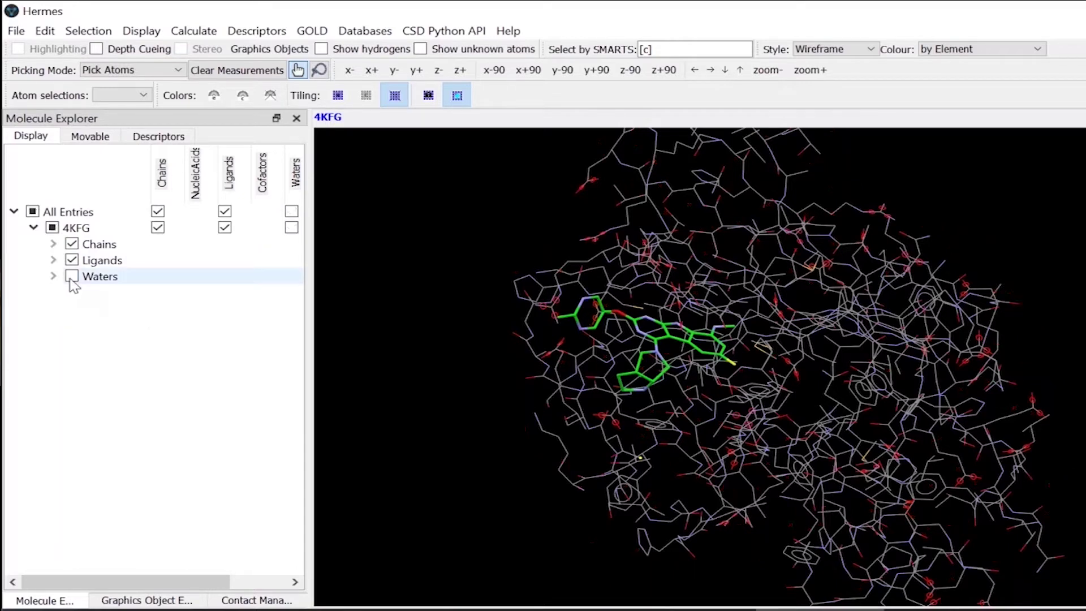
{"action": "left_click", "coordinate": [72, 244]}
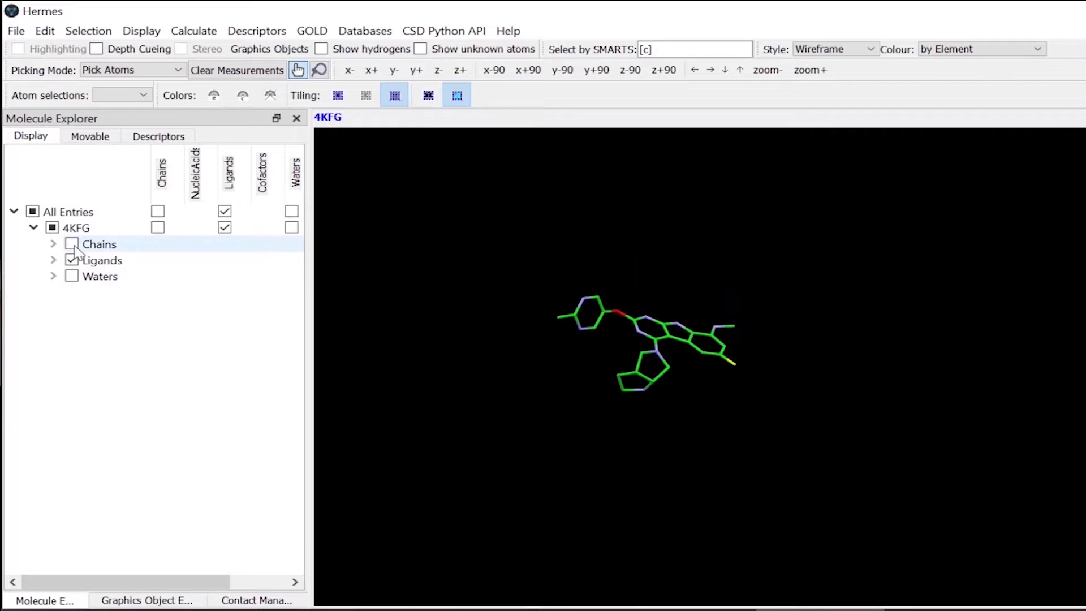
{"action": "left_click", "coordinate": [72, 244]}
{"action": "left_click", "coordinate": [72, 261]}
{"action": "left_click", "coordinate": [73, 261]}
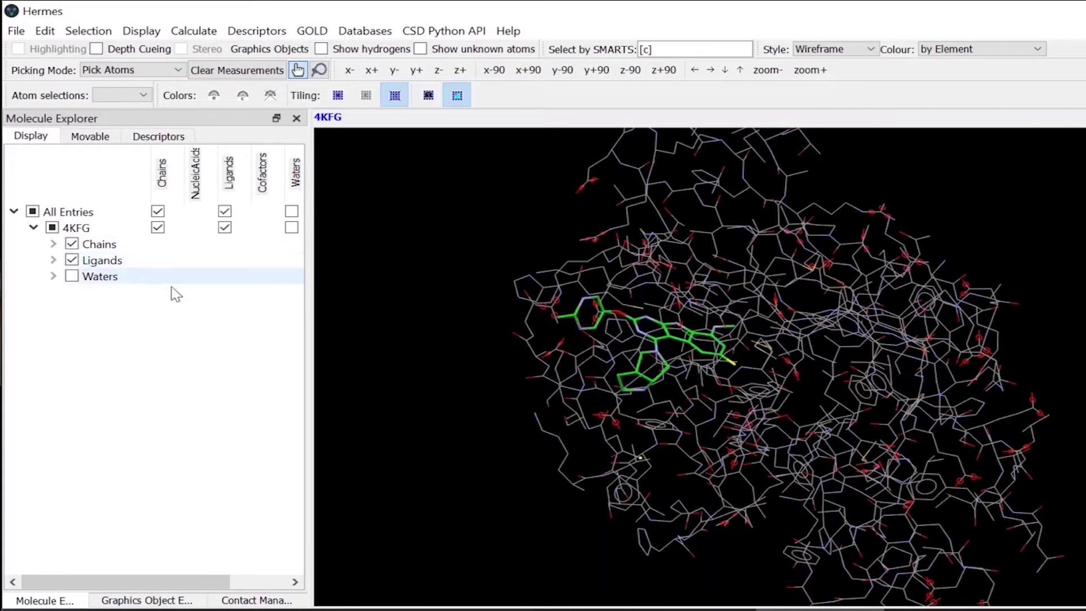
{"action": "left_click_drag", "start_coordinate": [739, 375], "coordinate": [706, 325]}
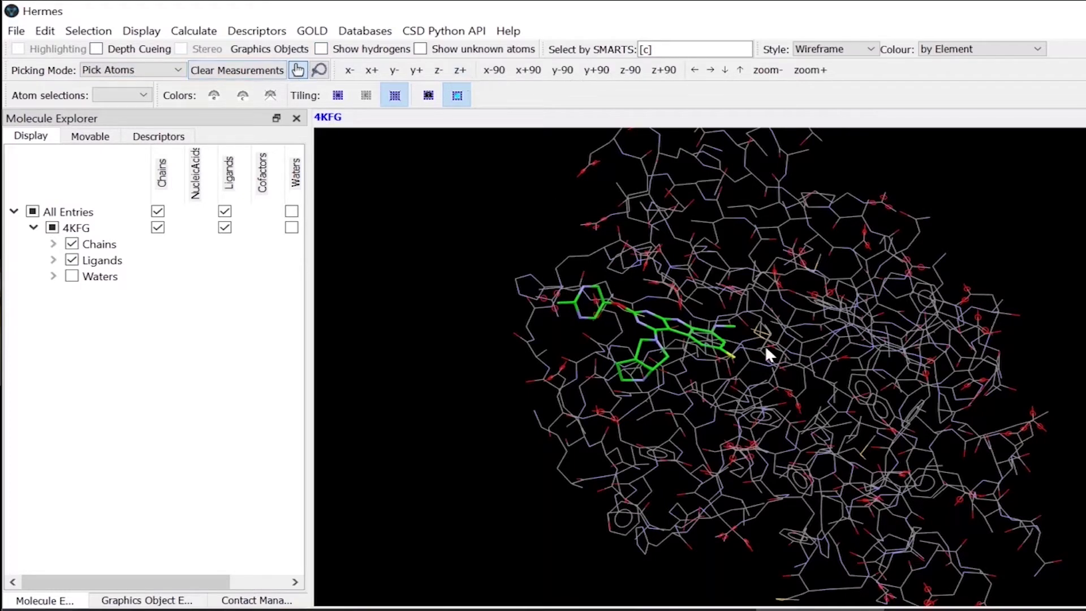
{"action": "left_click_drag", "start_coordinate": [765, 345], "coordinate": [765, 294]}
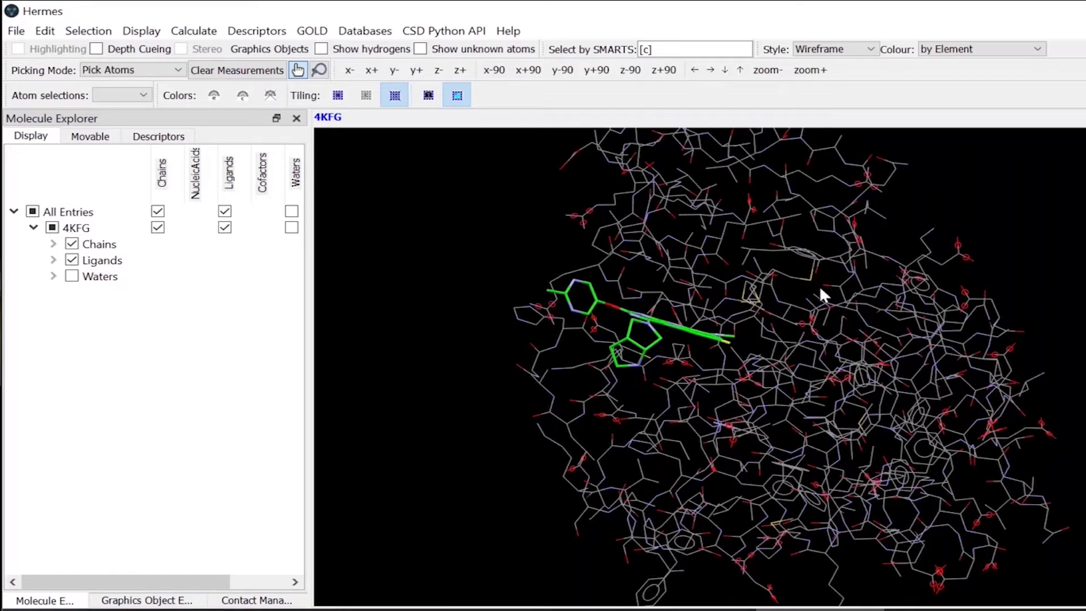
{"action": "left_click_drag", "start_coordinate": [627, 318], "coordinate": [731, 293]}
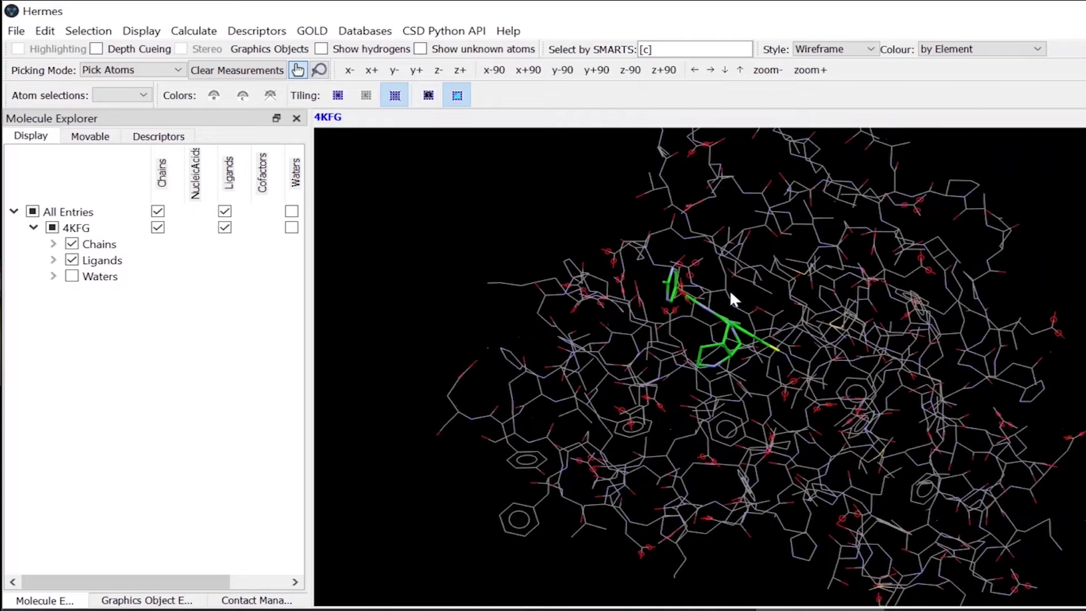
{"action": "left_click_drag", "start_coordinate": [696, 330], "coordinate": [692, 294]}
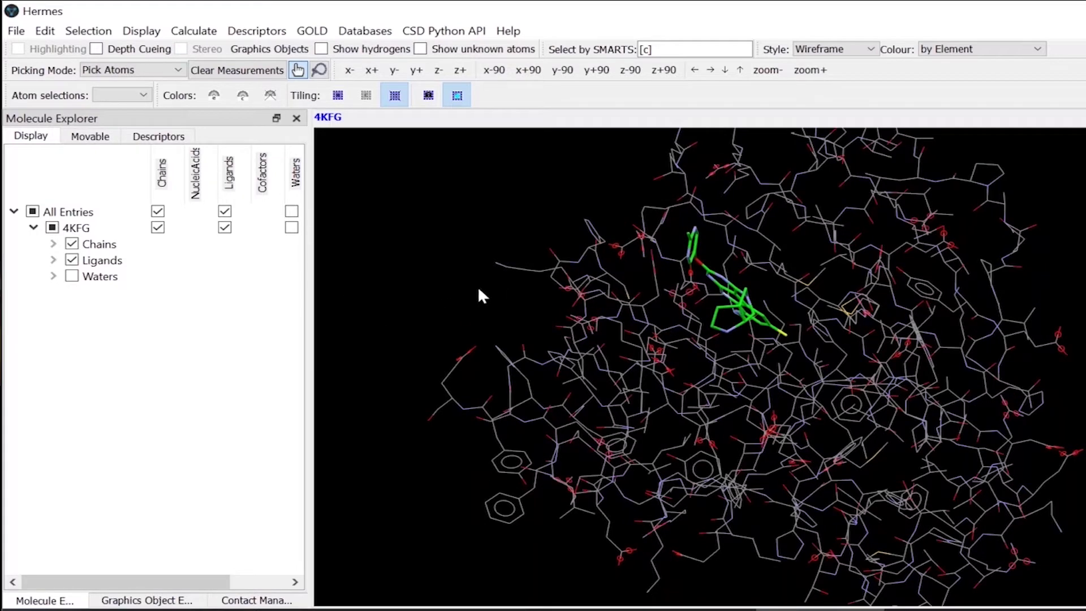
- Add hydrogens to the whole 4KFG structure and acknowledge the 1863 hydrogens added
{"action": "left_click", "coordinate": [46, 31]}
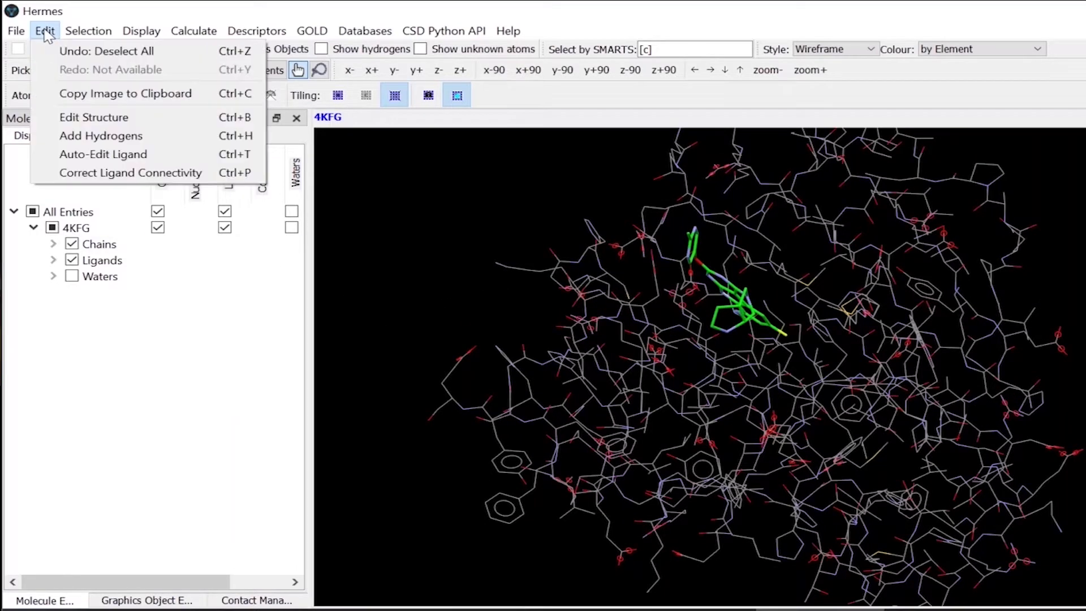
{"action": "left_click", "coordinate": [66, 141]}
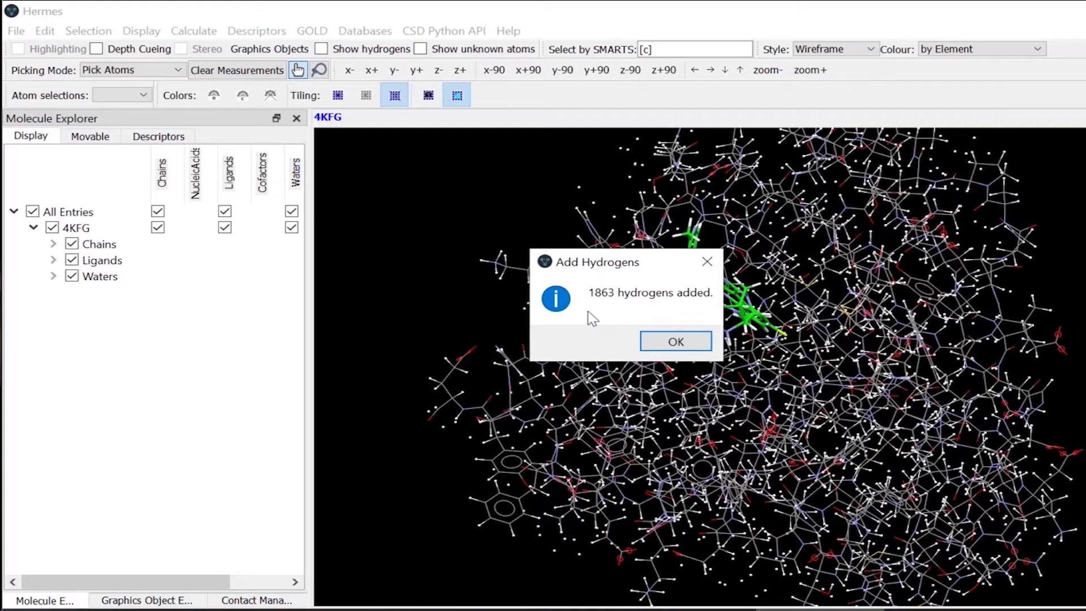
{"action": "left_click", "coordinate": [676, 342]}
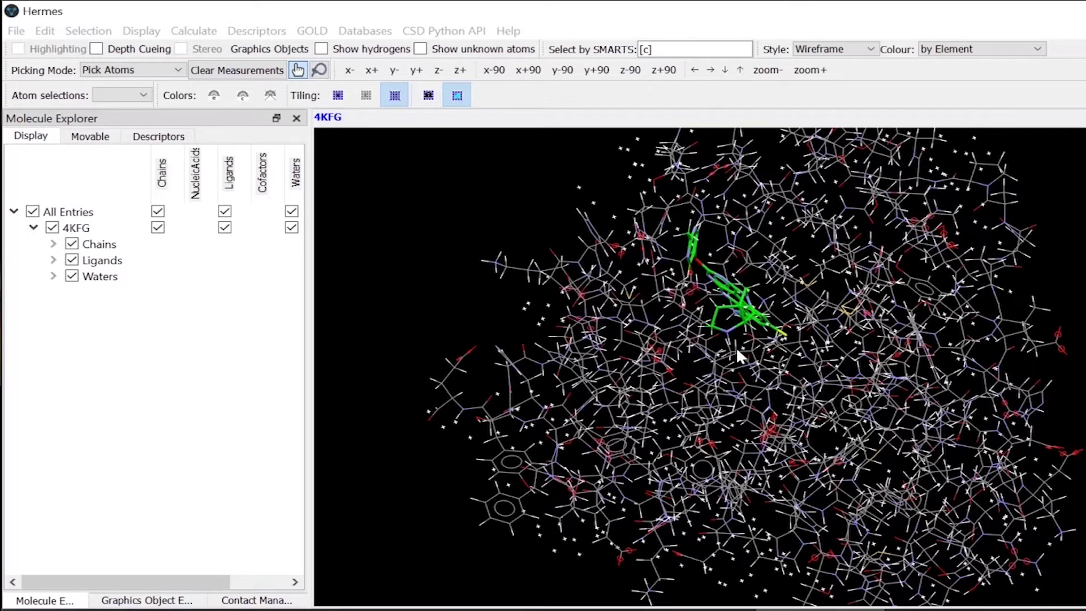
- Hide the hydrogen atoms and turn the protein so the ligand moves up-left
{"action": "left_click_drag", "start_coordinate": [749, 337], "coordinate": [815, 334]}
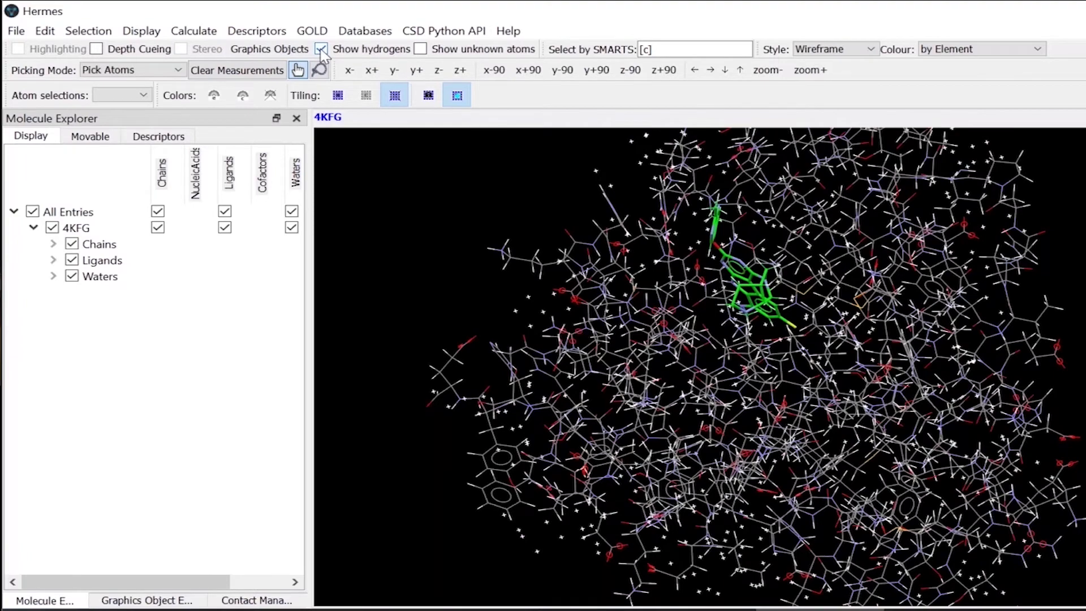
{"action": "left_click", "coordinate": [320, 49]}
{"action": "left_click_drag", "start_coordinate": [551, 321], "coordinate": [569, 360]}
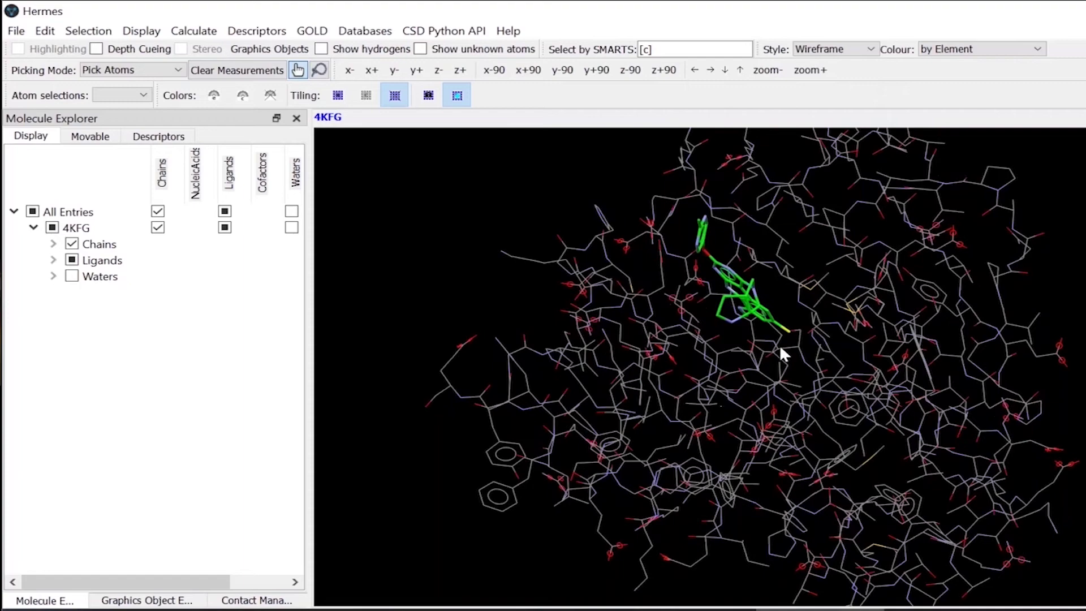
{"action": "left_click_drag", "start_coordinate": [805, 307], "coordinate": [649, 260]}
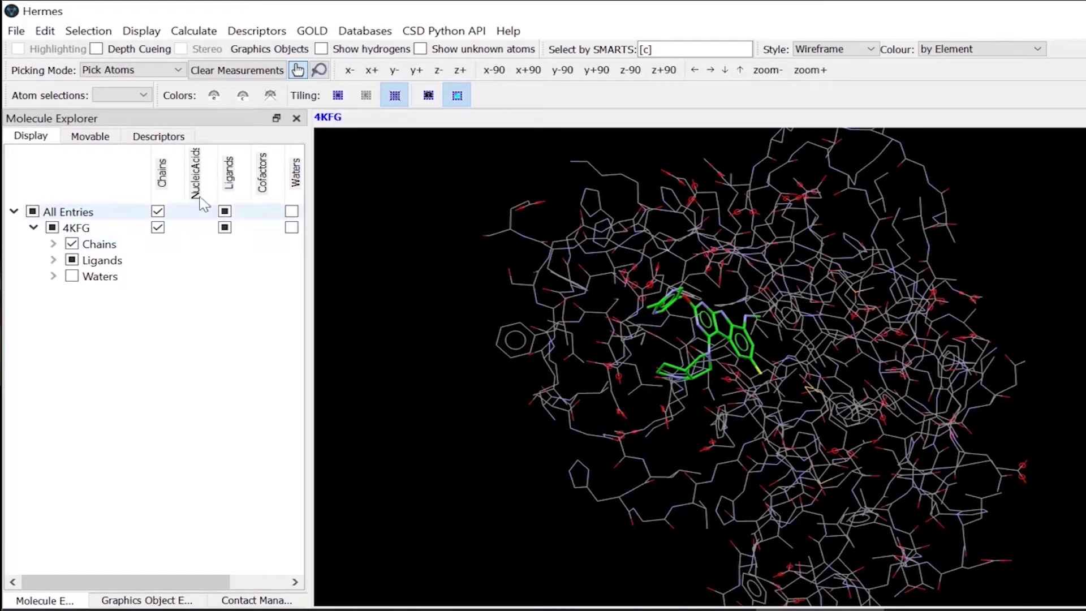
- Review the Edit Structure tools without changing anything, then close them
{"action": "left_click", "coordinate": [44, 31]}
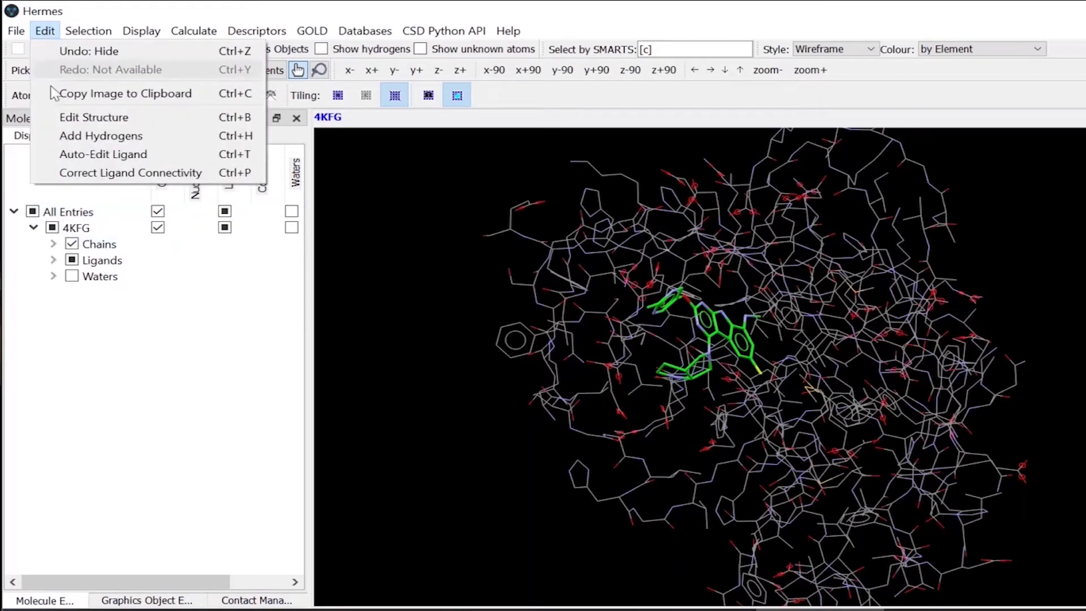
{"action": "left_click", "coordinate": [94, 117]}
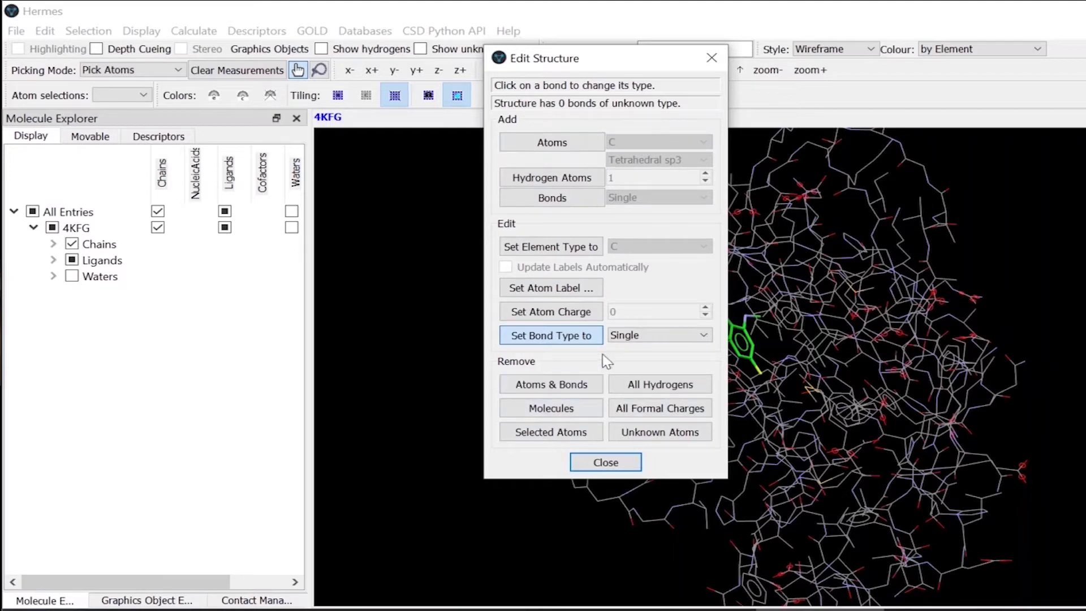
{"action": "left_click", "coordinate": [546, 288]}
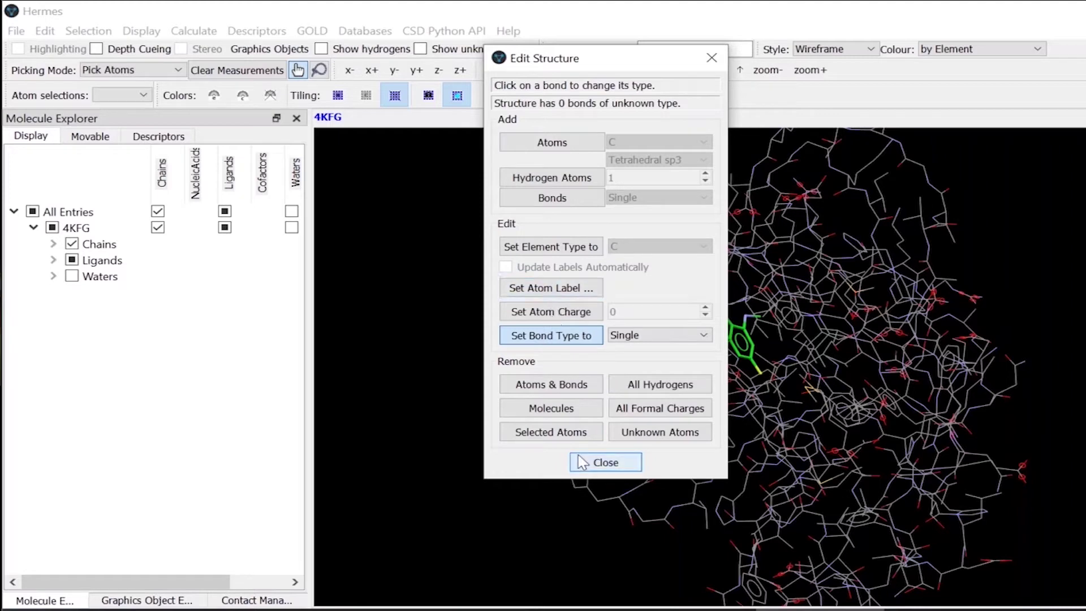
{"action": "left_click", "coordinate": [604, 462]}
- Apply Auto-Edit Ligand to 4KFG, accept the 'No changes were made' message, and close it
{"action": "left_click", "coordinate": [45, 30]}
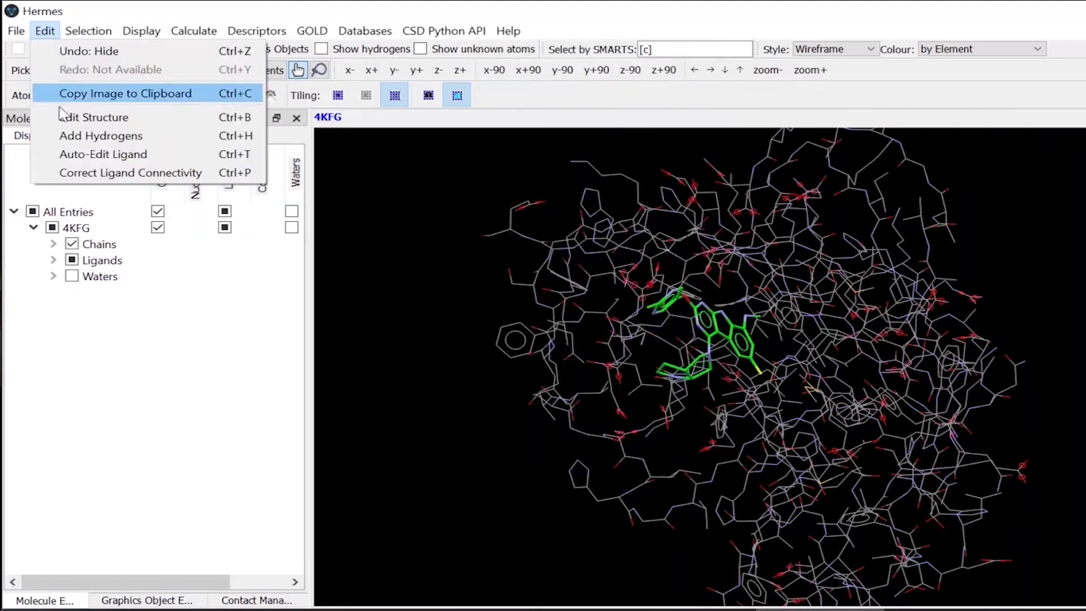
{"action": "left_click", "coordinate": [66, 155]}
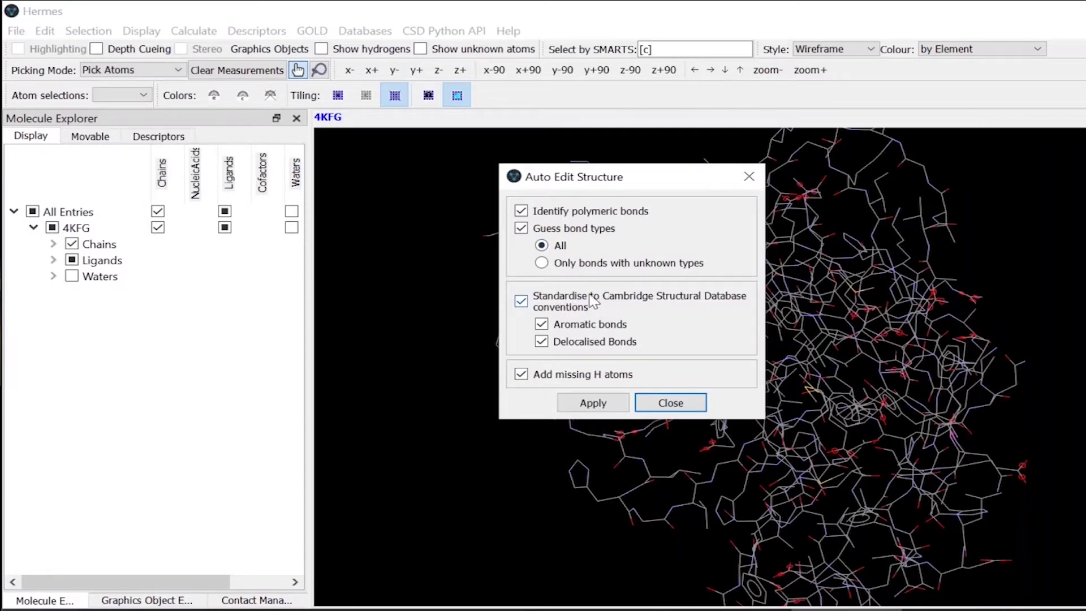
{"action": "left_click", "coordinate": [588, 399]}
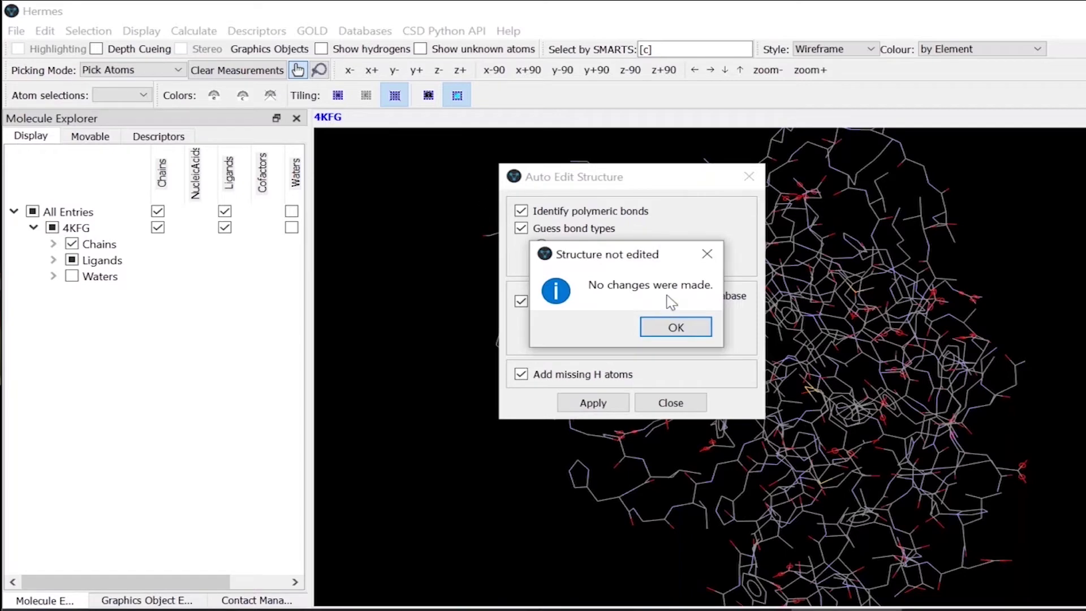
{"action": "left_click", "coordinate": [677, 329]}
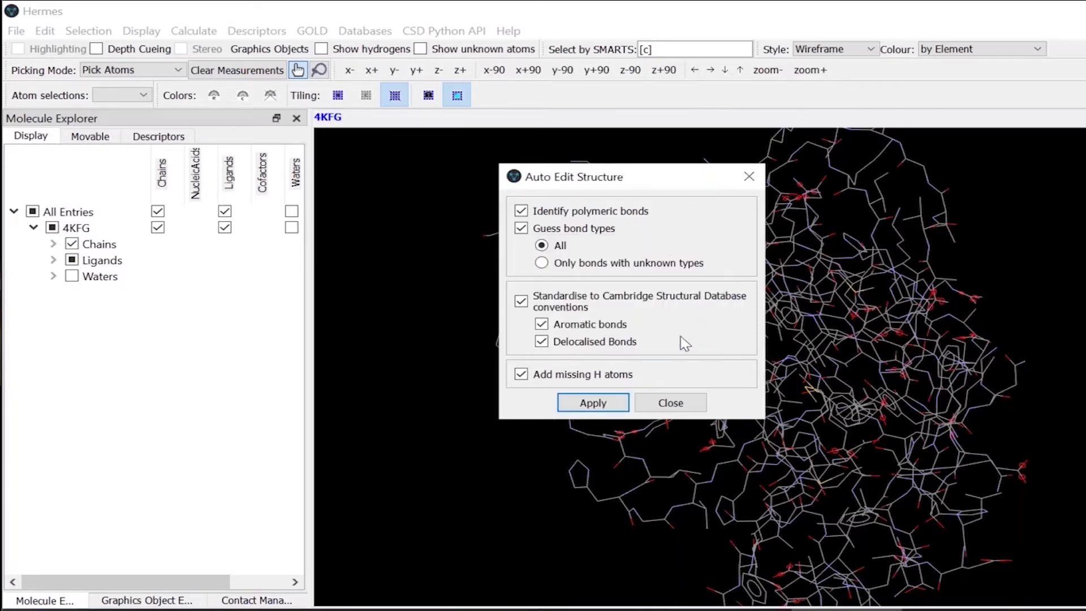
{"action": "left_click", "coordinate": [674, 411]}
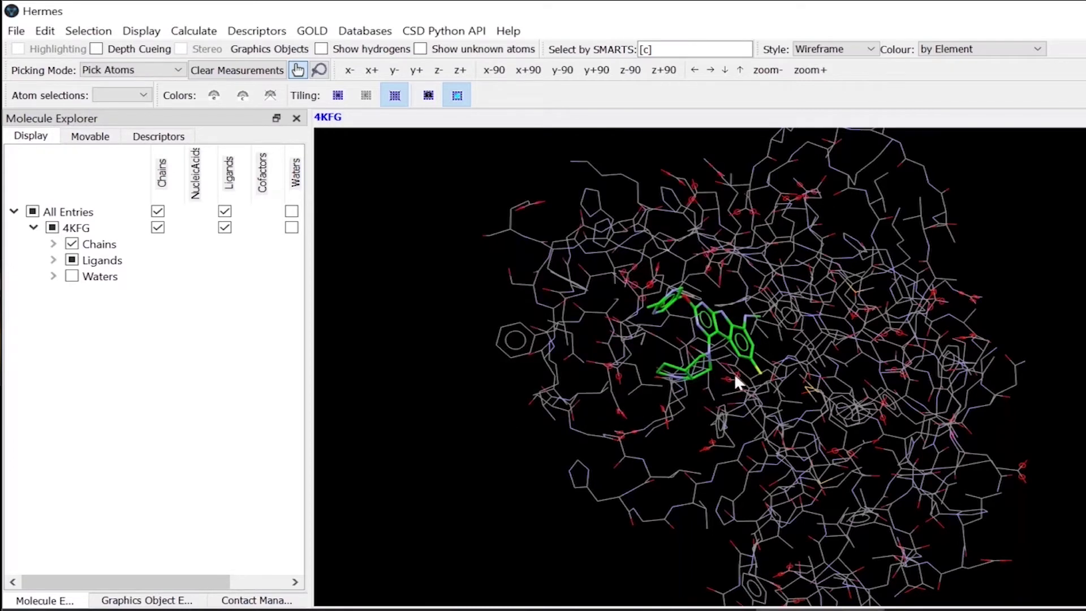
- Rotate 4KFG to inspect the ligand from several sides, then zoom out to the whole protein
{"action": "left_click_drag", "start_coordinate": [737, 372], "coordinate": [626, 381]}
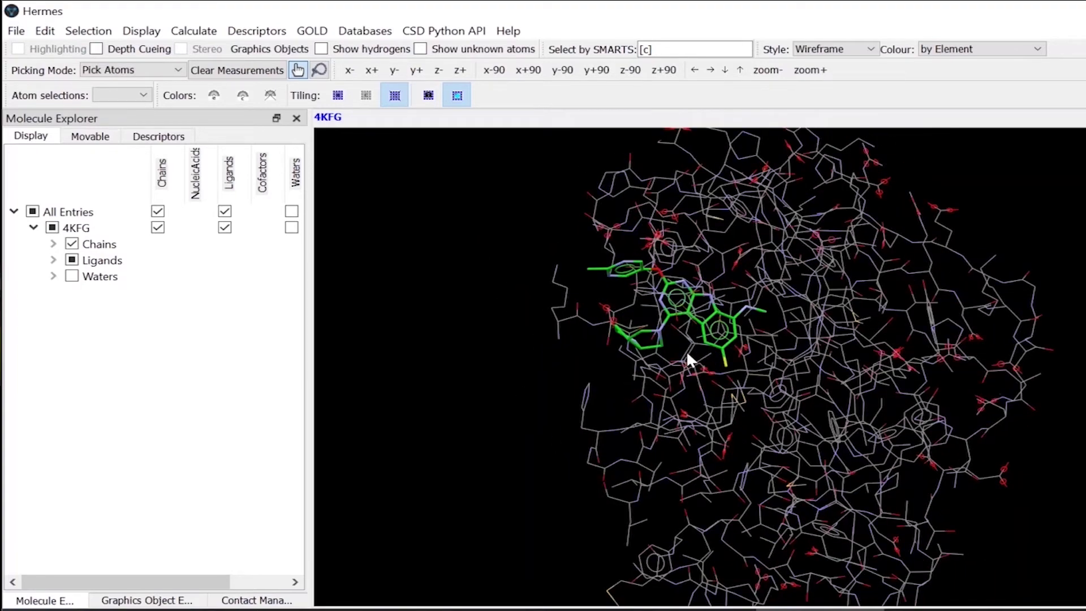
{"action": "left_click_drag", "start_coordinate": [670, 325], "coordinate": [736, 249]}
{"action": "scroll", "coordinate": [736, 249], "scroll_direction": "down", "scroll_amount": 5}
{"action": "left_click_drag", "start_coordinate": [773, 423], "coordinate": [825, 439]}
{"action": "left_click_drag", "start_coordinate": [839, 367], "coordinate": [686, 321]}
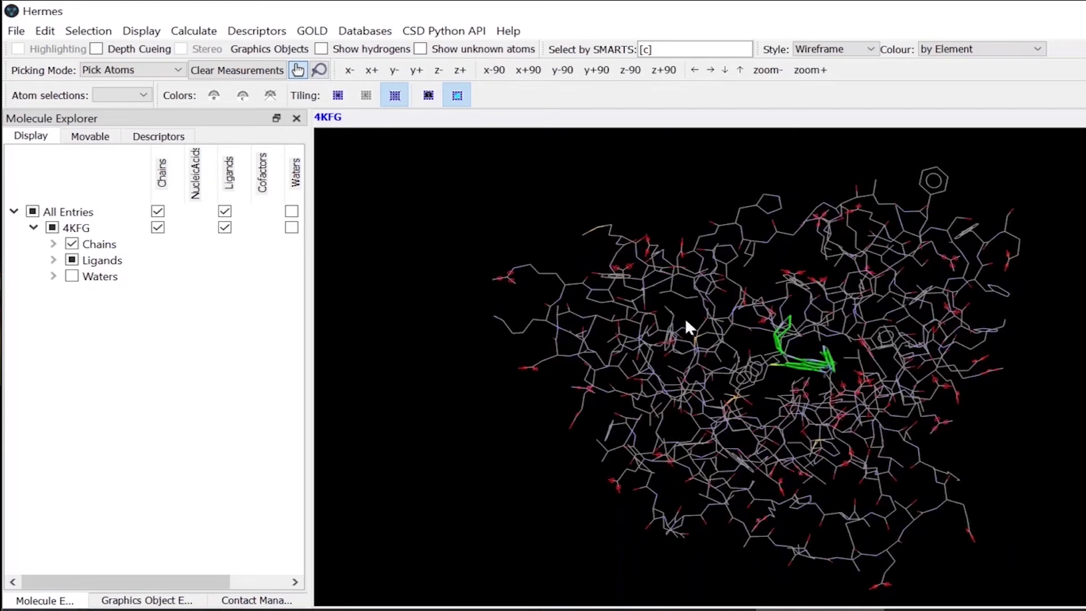
- Turn on the Ribbon cartoon for 4KFG and hide the Chains wireframe, leaving the ligand as sticks
{"action": "left_click", "coordinate": [142, 30]}
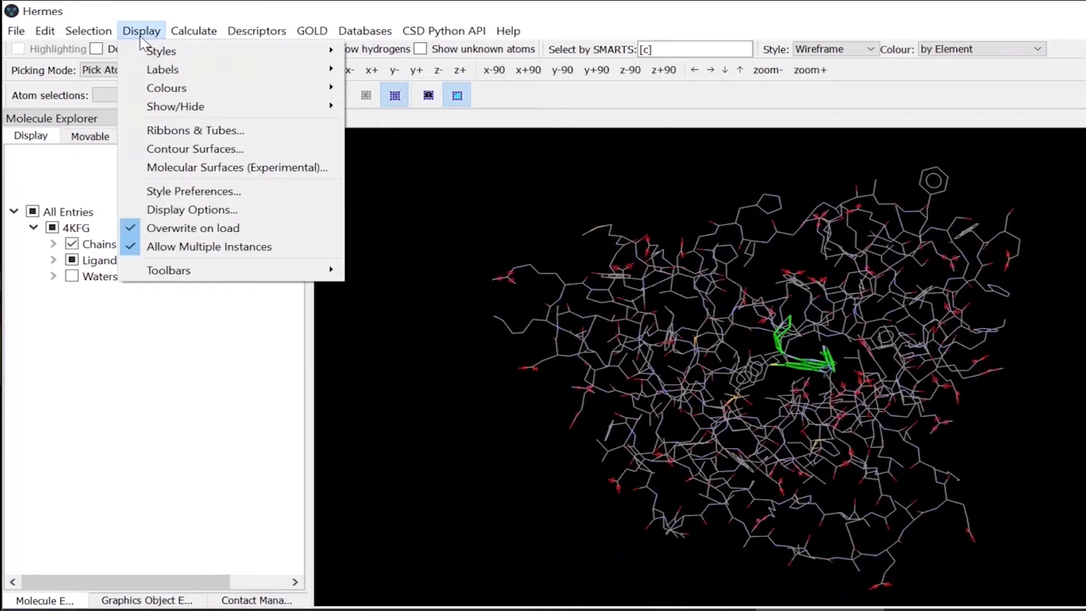
{"action": "left_click", "coordinate": [168, 131]}
{"action": "left_click", "coordinate": [637, 304]}
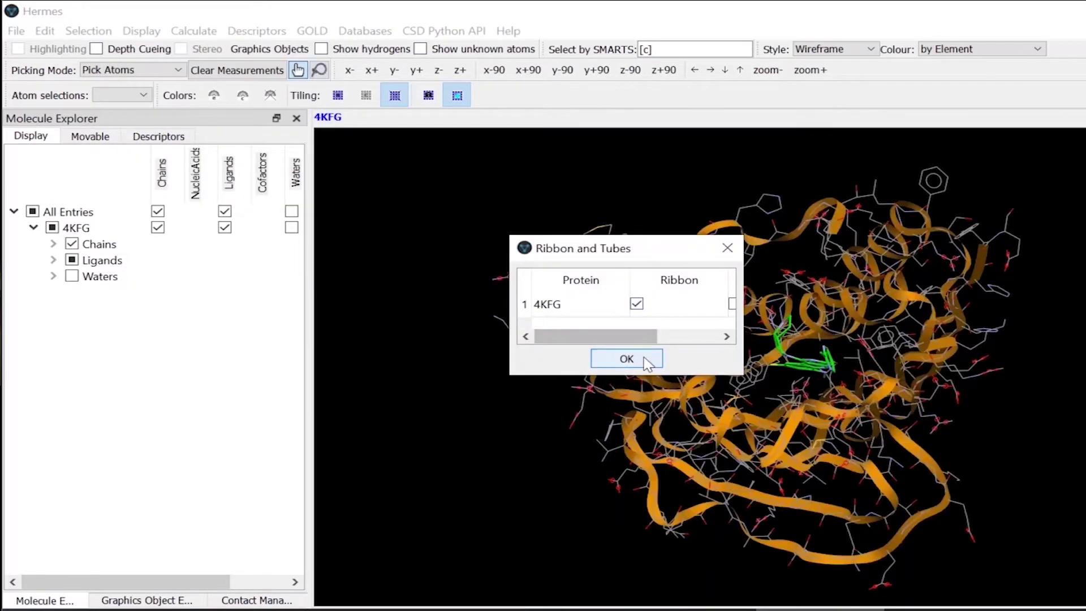
{"action": "left_click", "coordinate": [626, 359]}
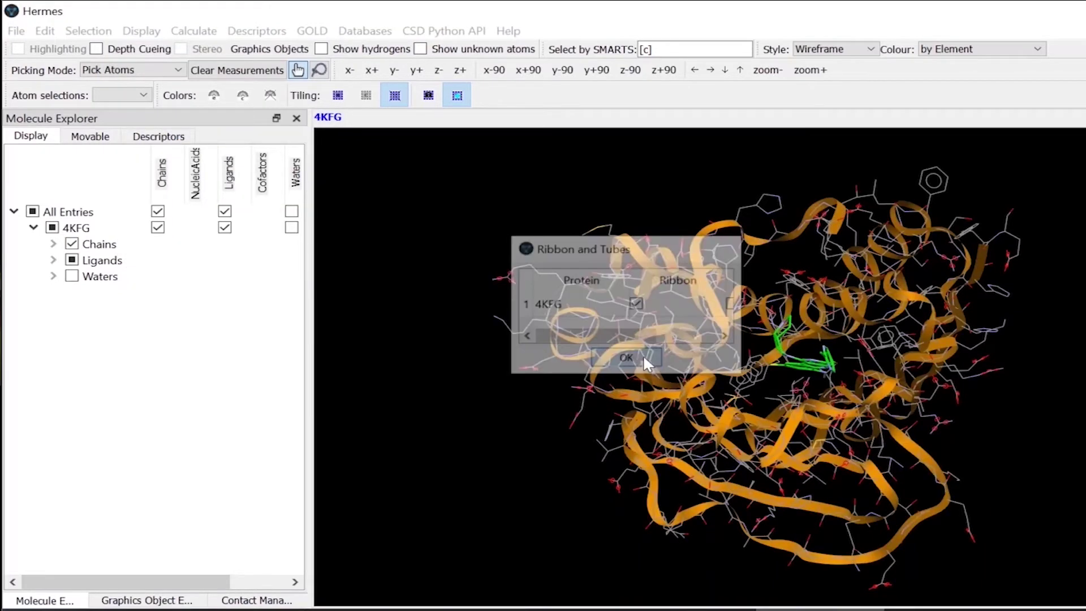
{"action": "left_click", "coordinate": [71, 243]}
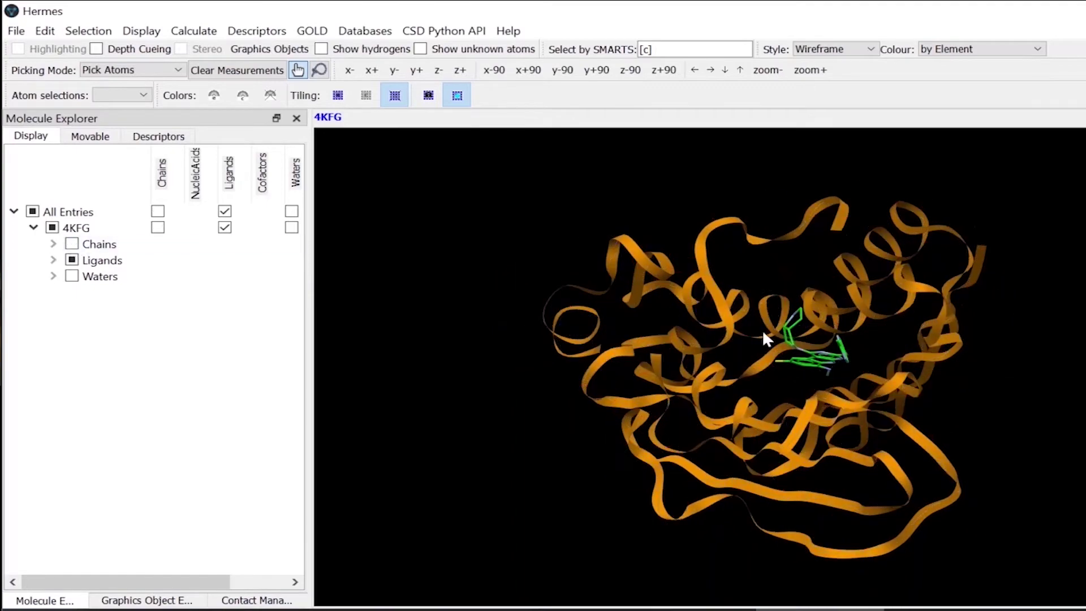
{"action": "left_click_drag", "start_coordinate": [762, 329], "coordinate": [696, 385]}
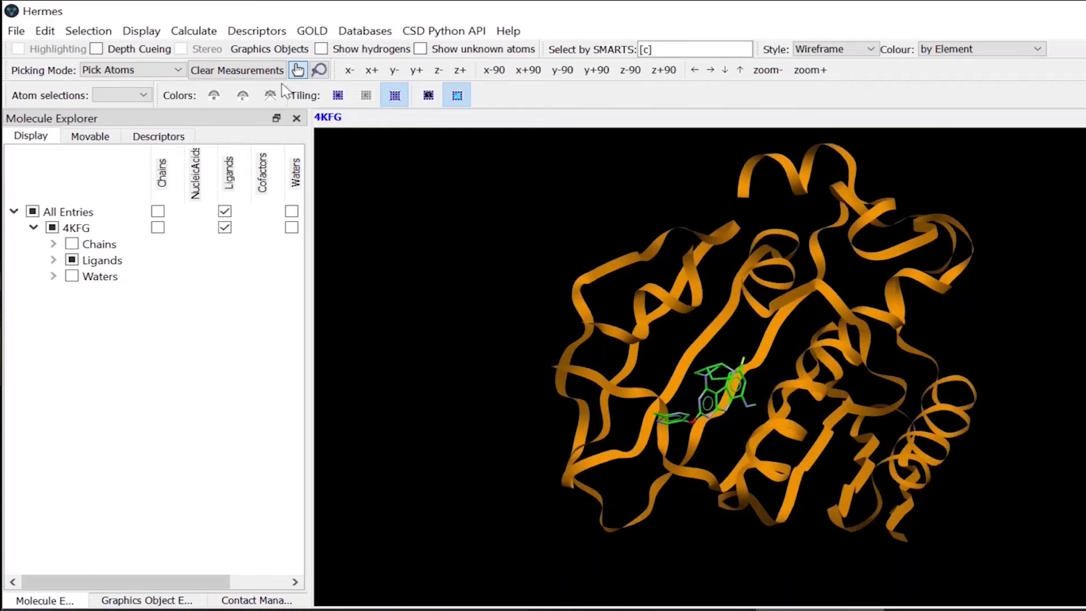
- Set the viewer background to a single white colour in Display Options
{"action": "left_click", "coordinate": [142, 30]}
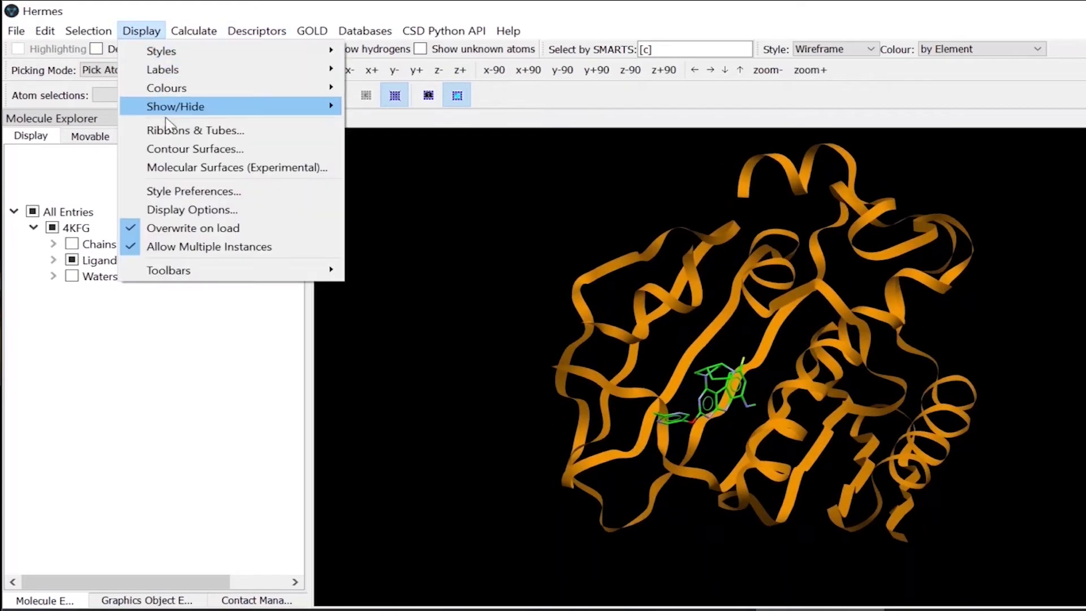
{"action": "left_click", "coordinate": [164, 211]}
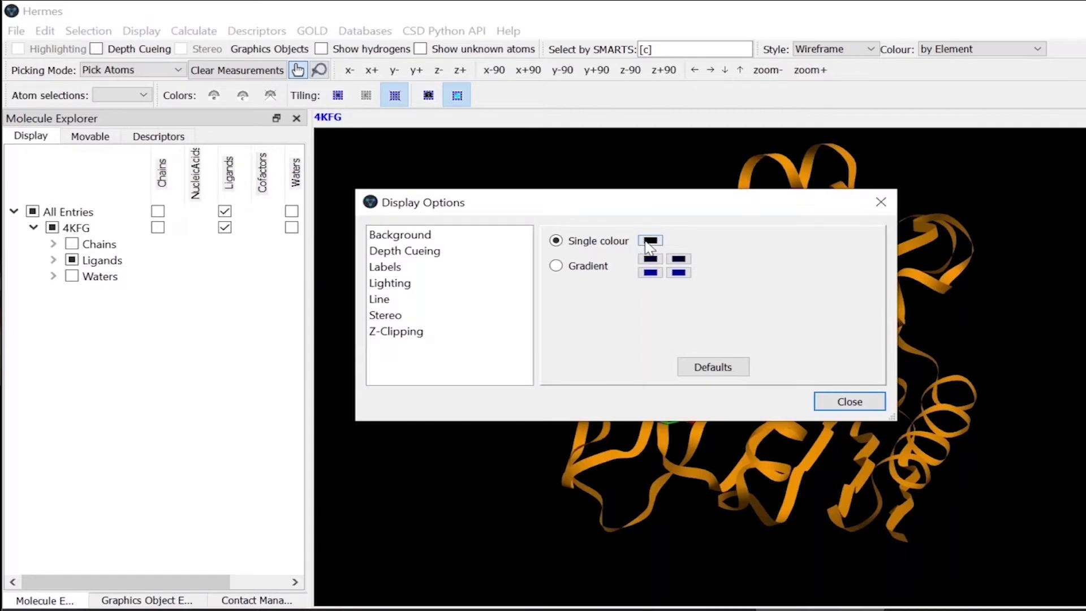
{"action": "left_click", "coordinate": [650, 240]}
{"action": "left_click", "coordinate": [448, 375]}
{"action": "left_click", "coordinate": [711, 447]}
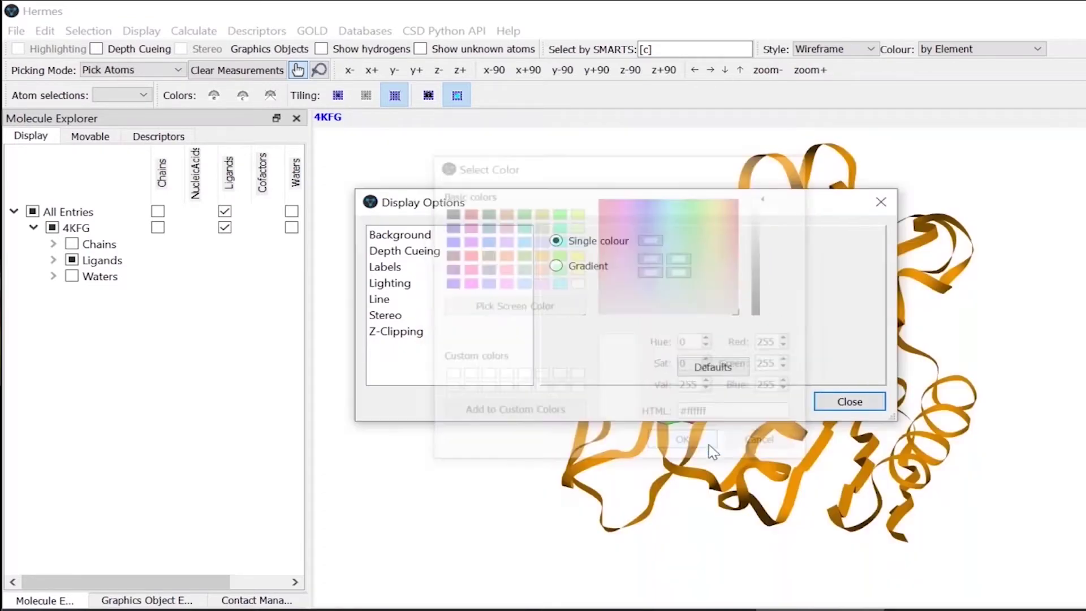
{"action": "left_click", "coordinate": [862, 402]}
{"action": "left_click_drag", "start_coordinate": [884, 319], "coordinate": [815, 271]}
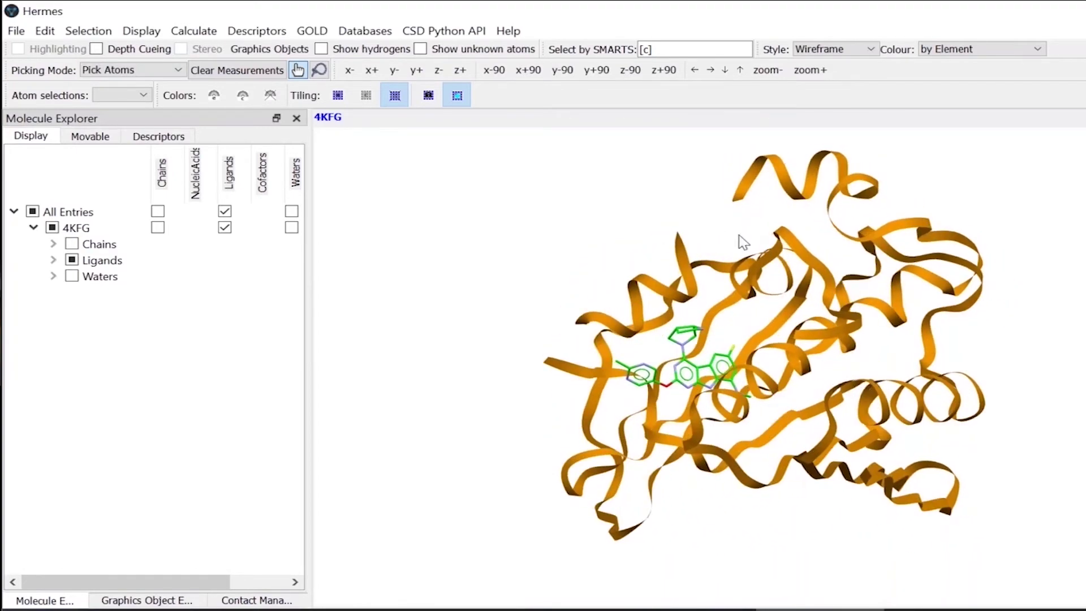
{"action": "left_click_drag", "start_coordinate": [741, 228], "coordinate": [662, 381]}
{"action": "left_click_drag", "start_coordinate": [741, 318], "coordinate": [744, 362]}
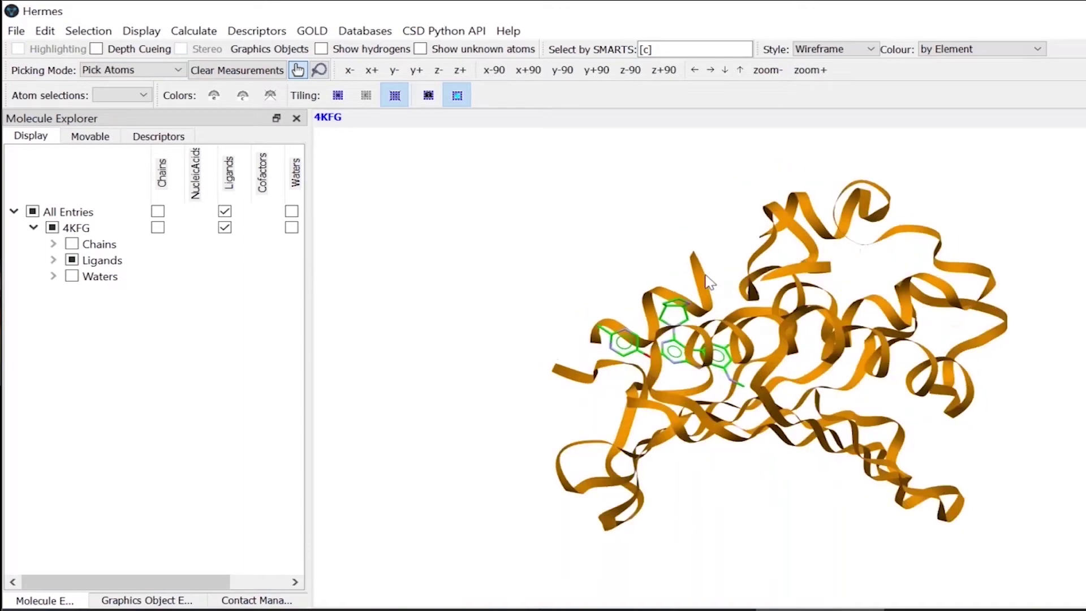
- Change the single-colour background to black, then select the 4KFG Chains entry
{"action": "left_click", "coordinate": [136, 32]}
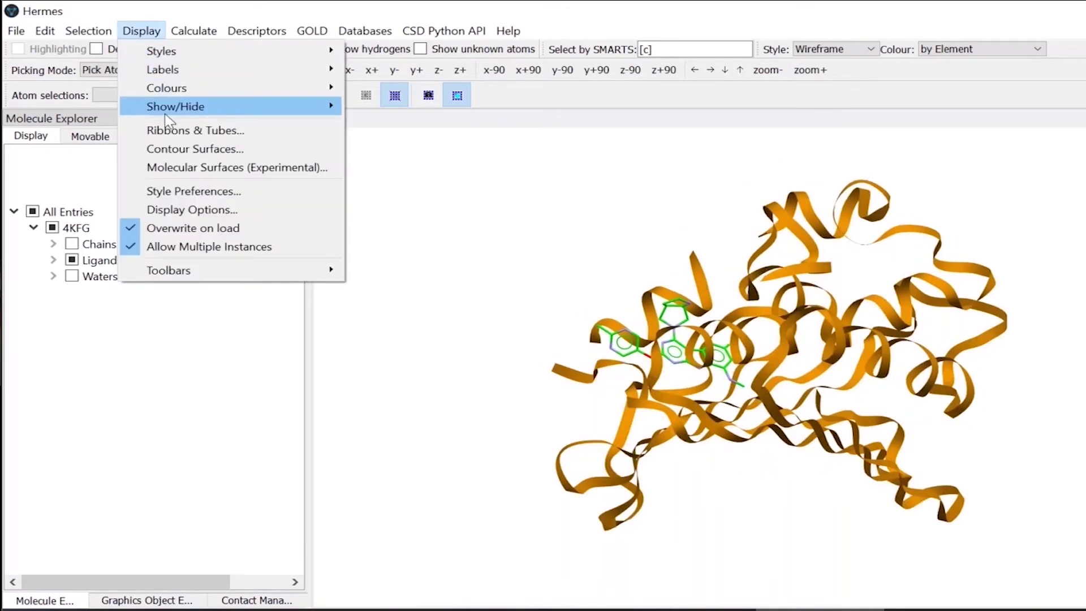
{"action": "left_click", "coordinate": [182, 211]}
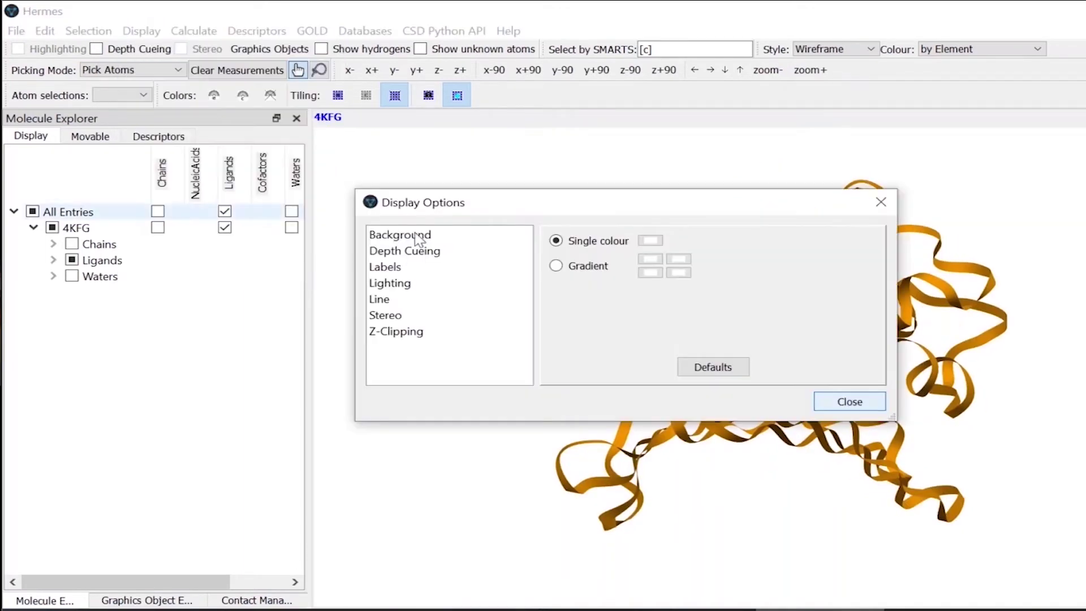
{"action": "left_click", "coordinate": [652, 242]}
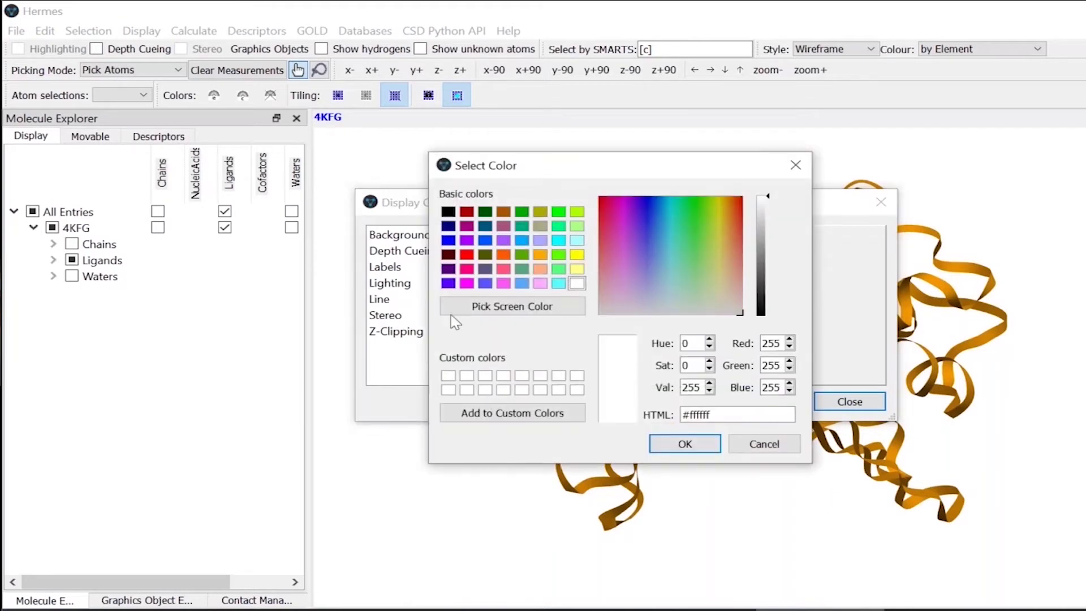
{"action": "left_click", "coordinate": [448, 215]}
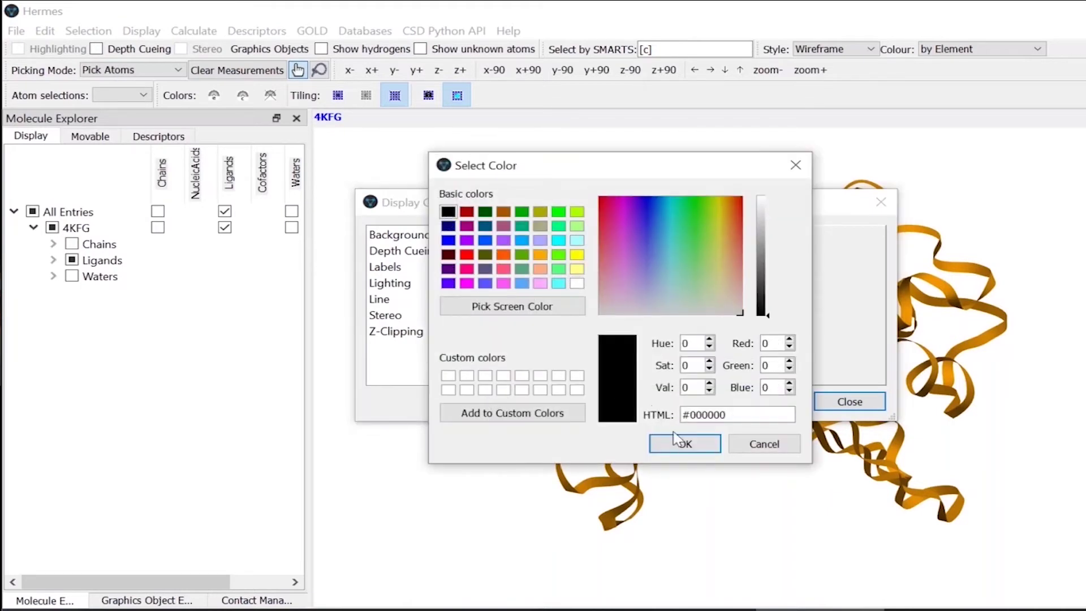
{"action": "left_click", "coordinate": [708, 451]}
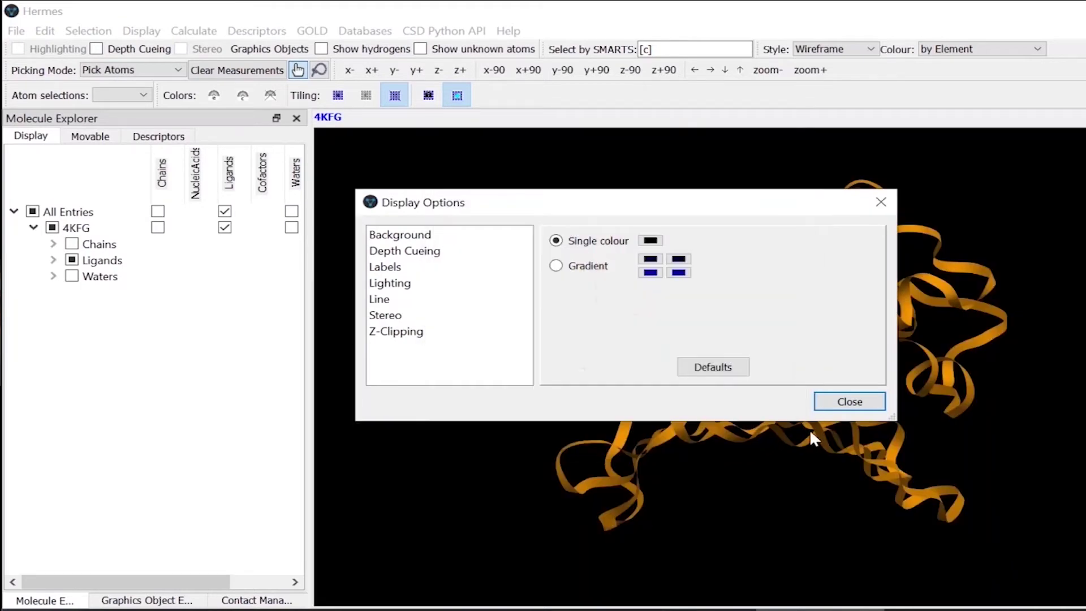
{"action": "left_click", "coordinate": [838, 403]}
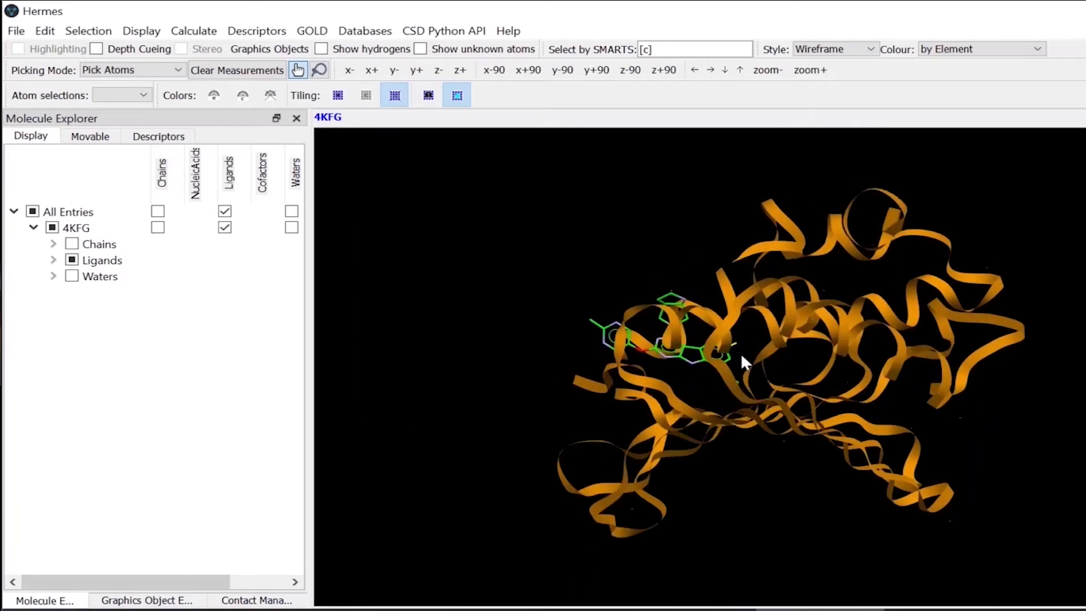
{"action": "left_click", "coordinate": [70, 248]}
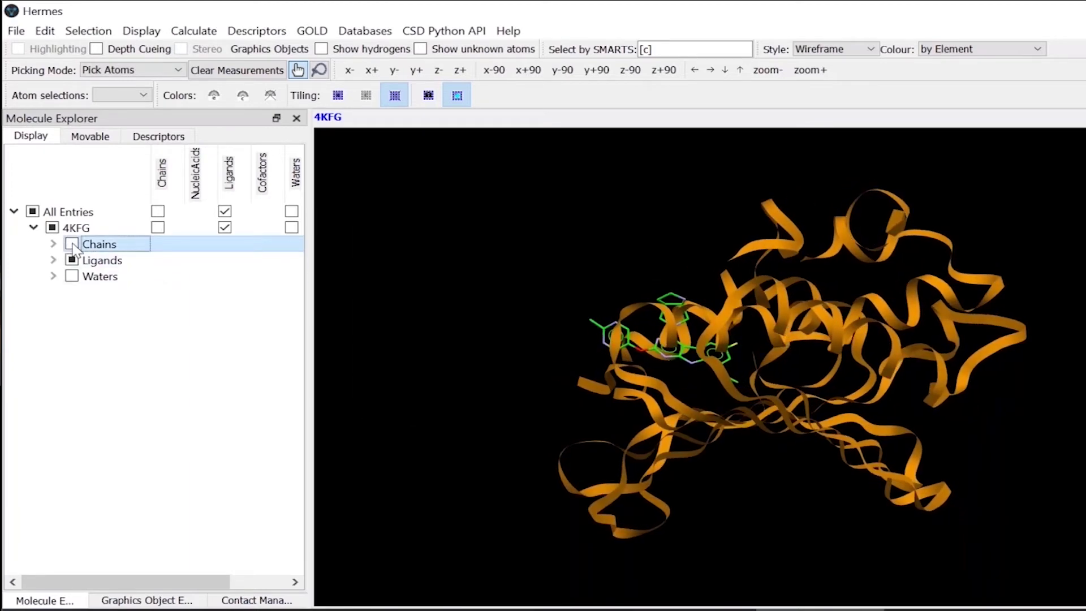
- Re-show the 4KFG chains as wireframe and untick Ribbon for 4KFG in Ribbons & Tubes
{"action": "left_click", "coordinate": [73, 245]}
{"action": "left_click", "coordinate": [141, 30]}
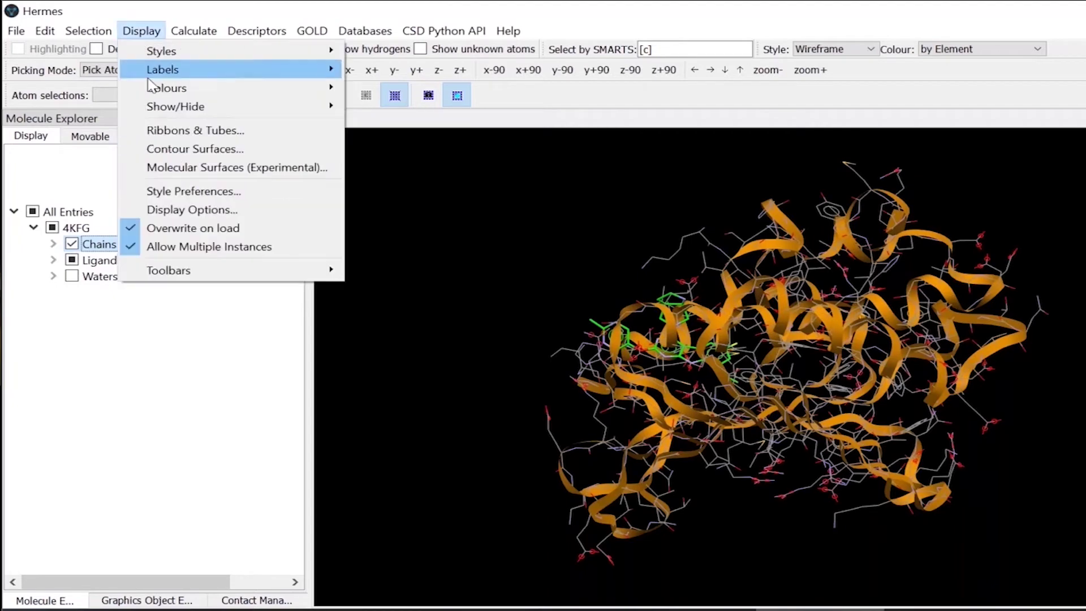
{"action": "left_click", "coordinate": [191, 131]}
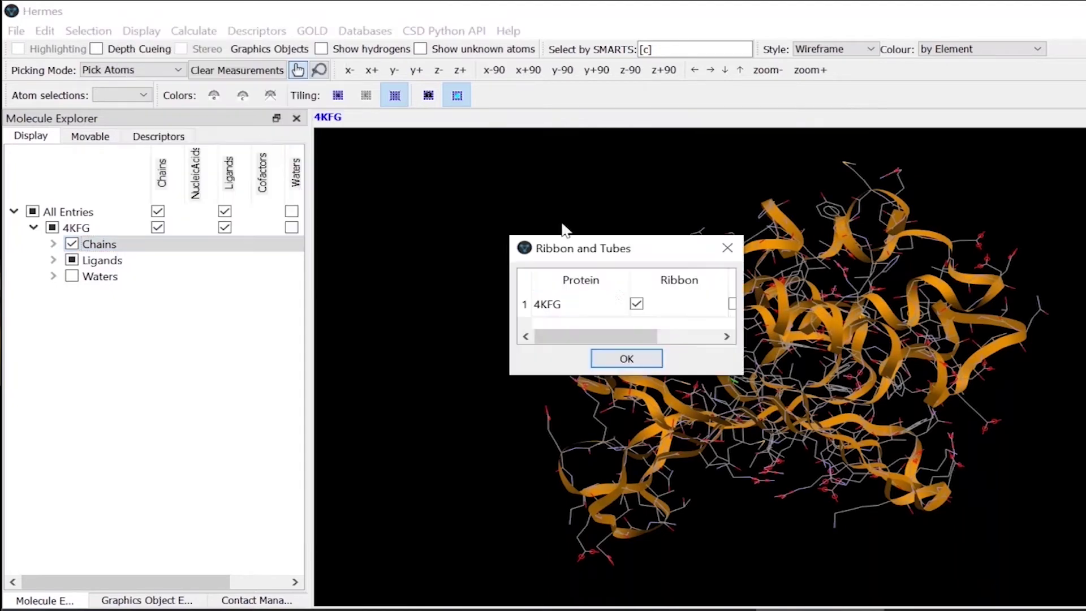
{"action": "left_click", "coordinate": [635, 304]}
{"action": "left_click", "coordinate": [626, 358]}
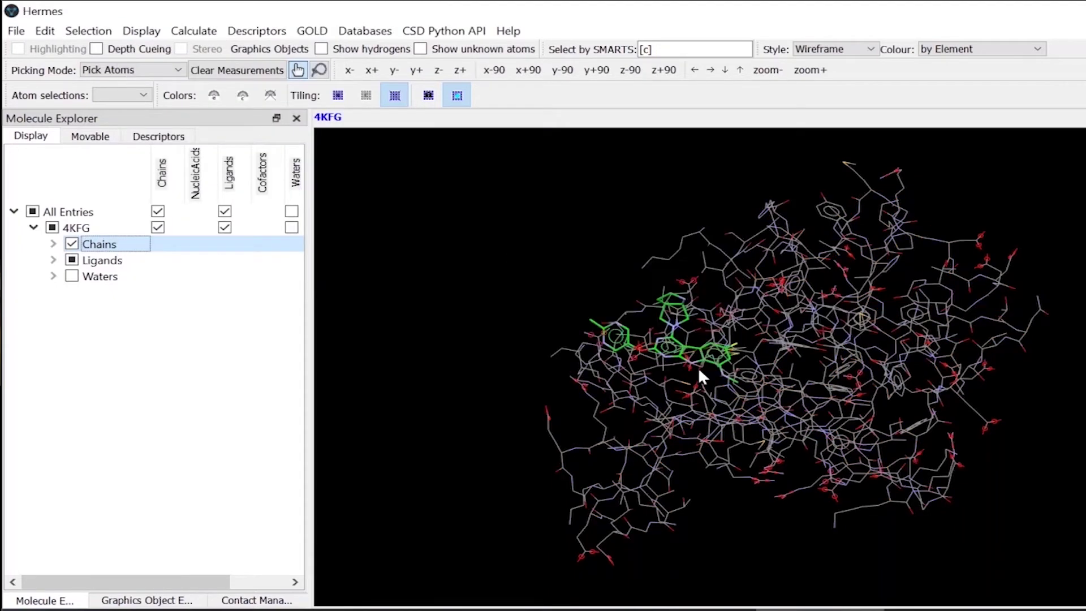
{"action": "left_click_drag", "start_coordinate": [699, 371], "coordinate": [728, 370]}
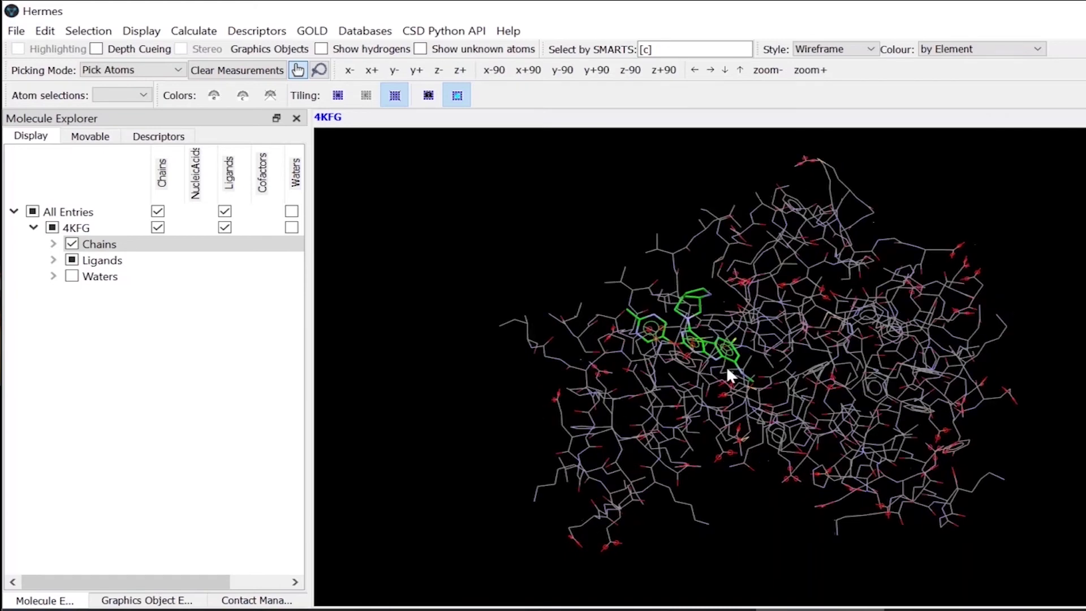
- Centre the 3D view on the 4KFG ligand and zoom and rotate around its green ring system
{"action": "right_click", "coordinate": [115, 260]}
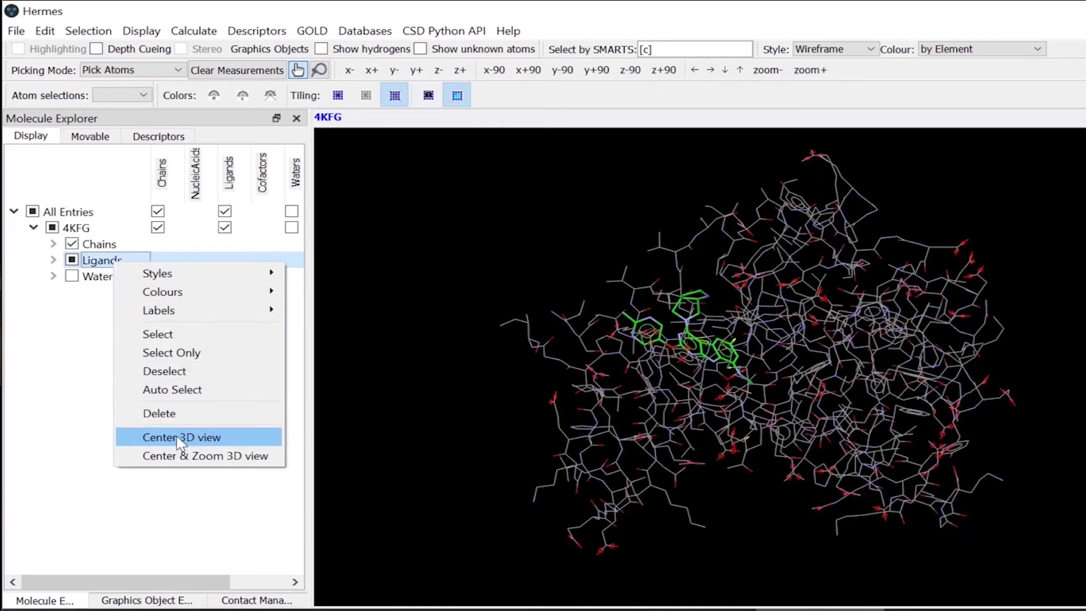
{"action": "left_click", "coordinate": [180, 437]}
{"action": "scroll", "coordinate": [938, 412], "scroll_direction": "down", "scroll_amount": 2}
{"action": "scroll", "coordinate": [932, 356], "scroll_direction": "up", "scroll_amount": 5}
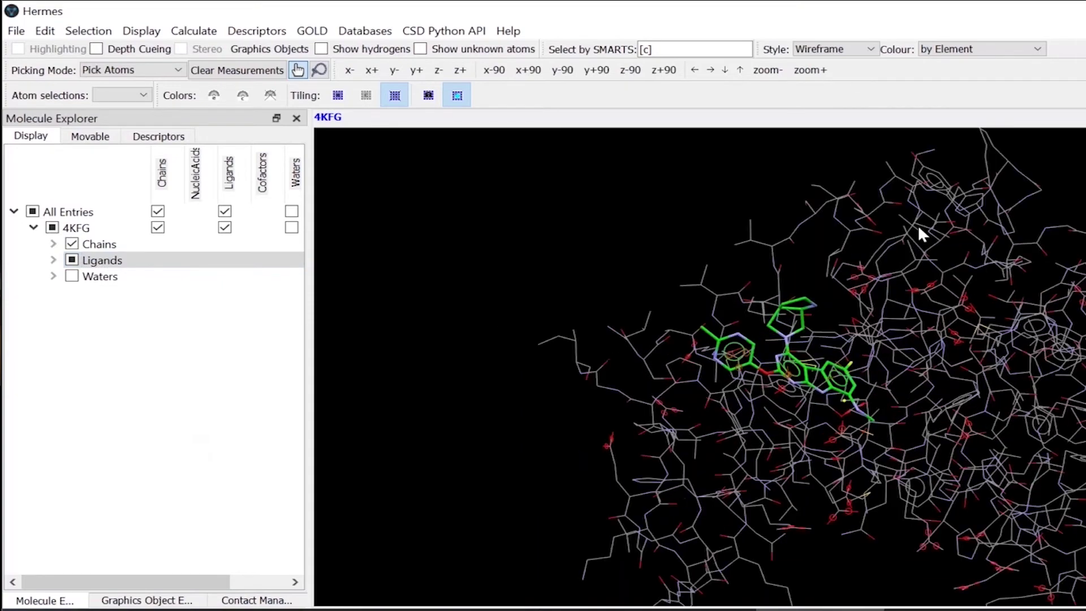
{"action": "right_click", "coordinate": [917, 225]}
{"action": "left_click", "coordinate": [951, 376]}
{"action": "scroll", "coordinate": [960, 375], "scroll_direction": "up", "scroll_amount": 6}
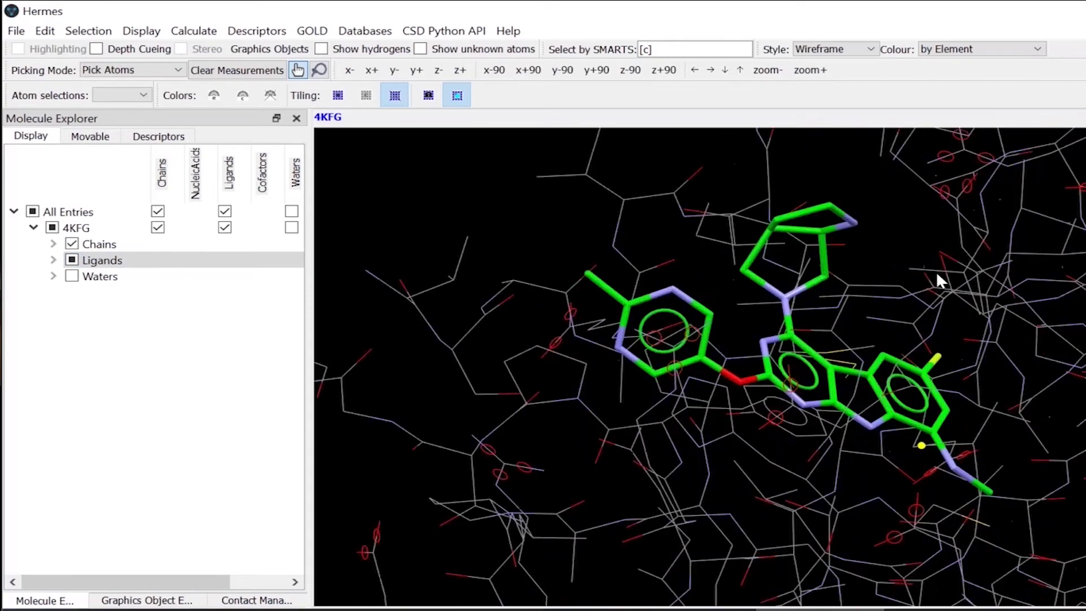
{"action": "left_click_drag", "start_coordinate": [847, 294], "coordinate": [870, 313]}
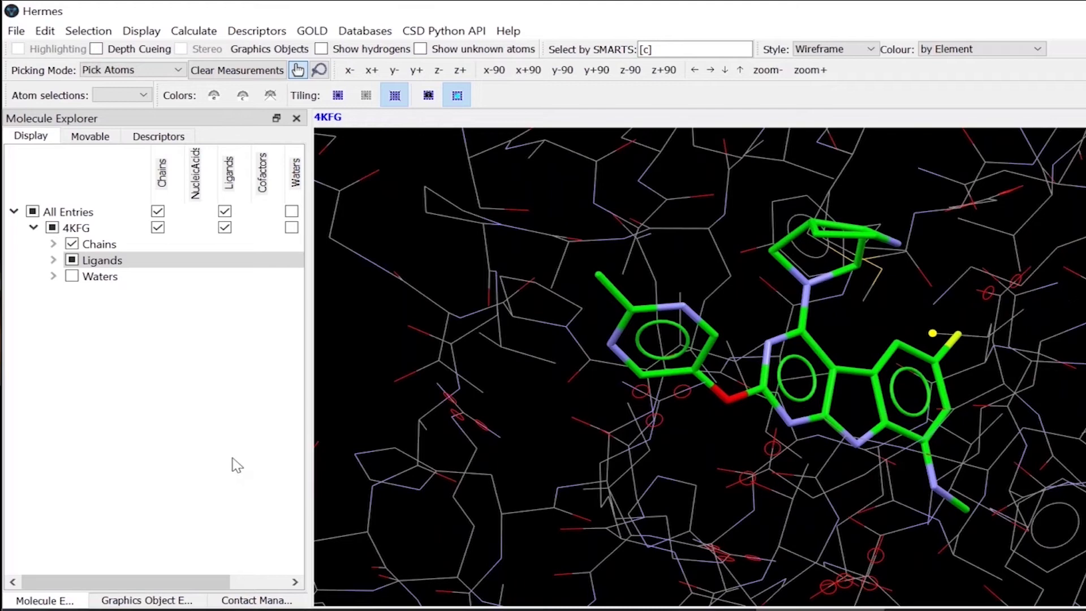
- Enable Ligand Sphere and 4KFG H-bonds, showing contacts of 2.963, 2.728 and 2.914 Å
{"action": "left_click", "coordinate": [257, 600]}
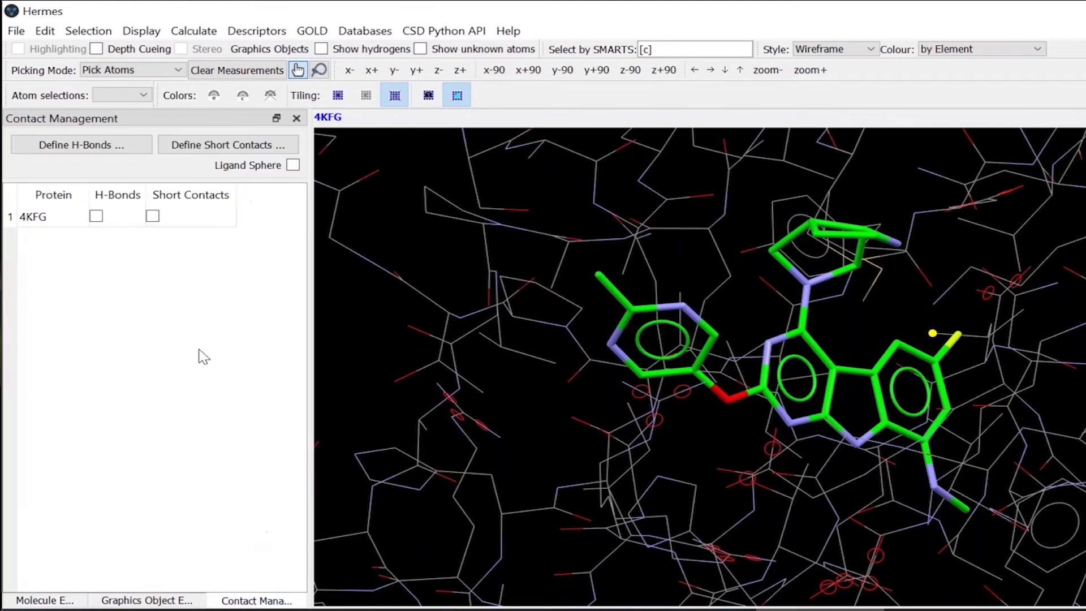
{"action": "left_click", "coordinate": [292, 165]}
{"action": "left_click", "coordinate": [96, 217]}
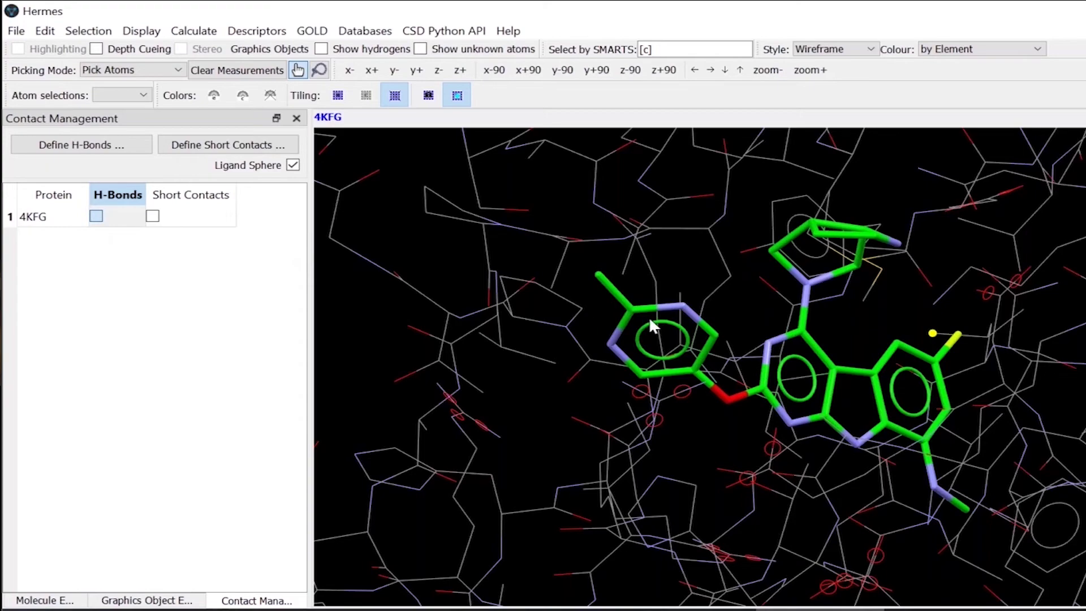
{"action": "left_click_drag", "start_coordinate": [767, 413], "coordinate": [677, 473]}
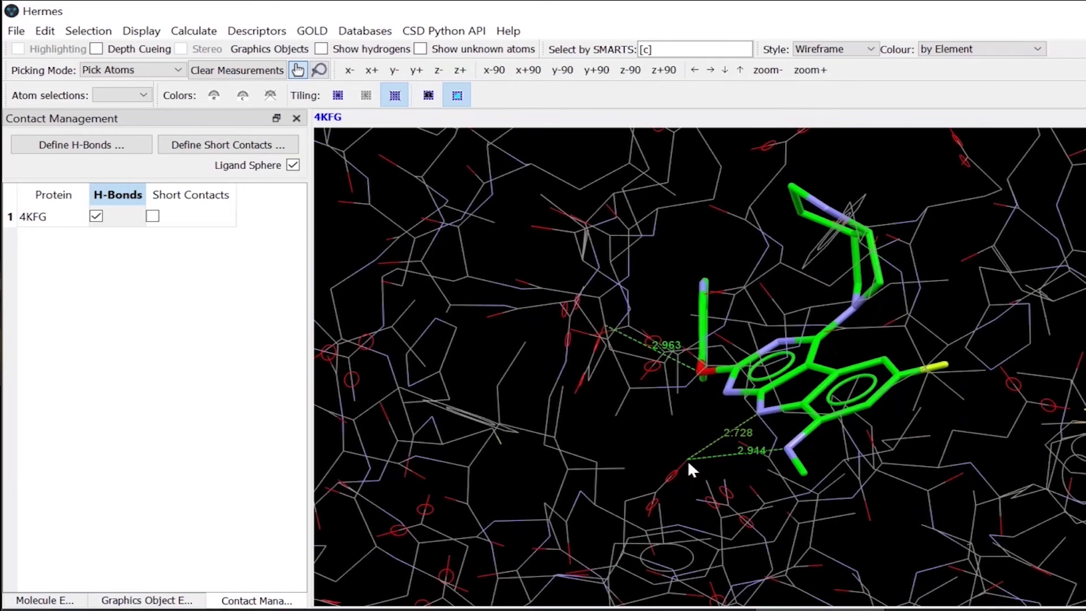
- Label the hydrogen-bonded protein atom by residue as ASP73 (A), rotating to show it beside the ligand
{"action": "right_click", "coordinate": [687, 456]}
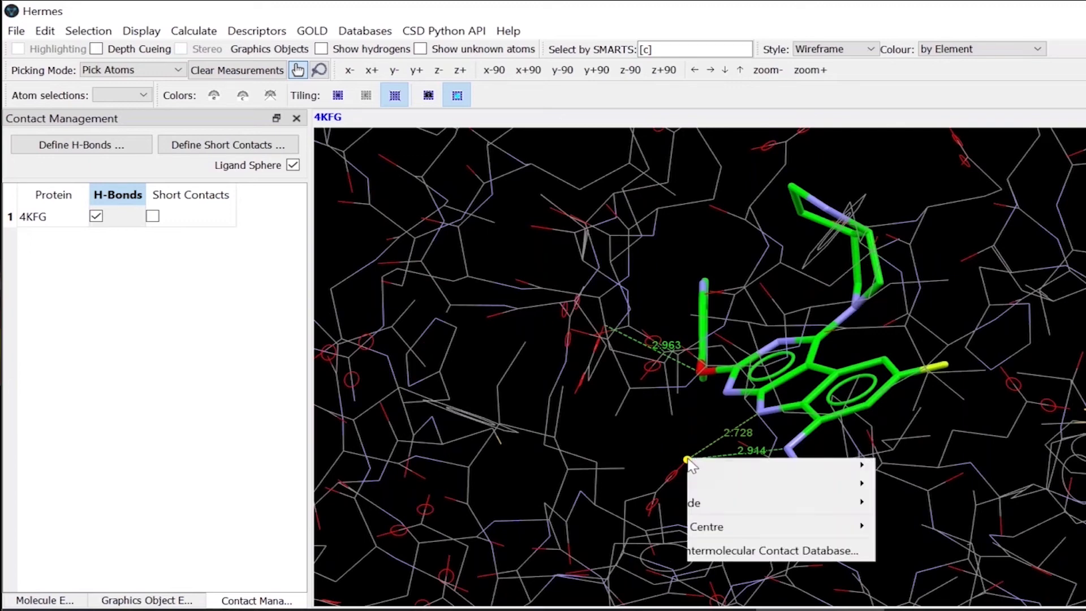
{"action": "mouse_move", "coordinate": [837, 523]}
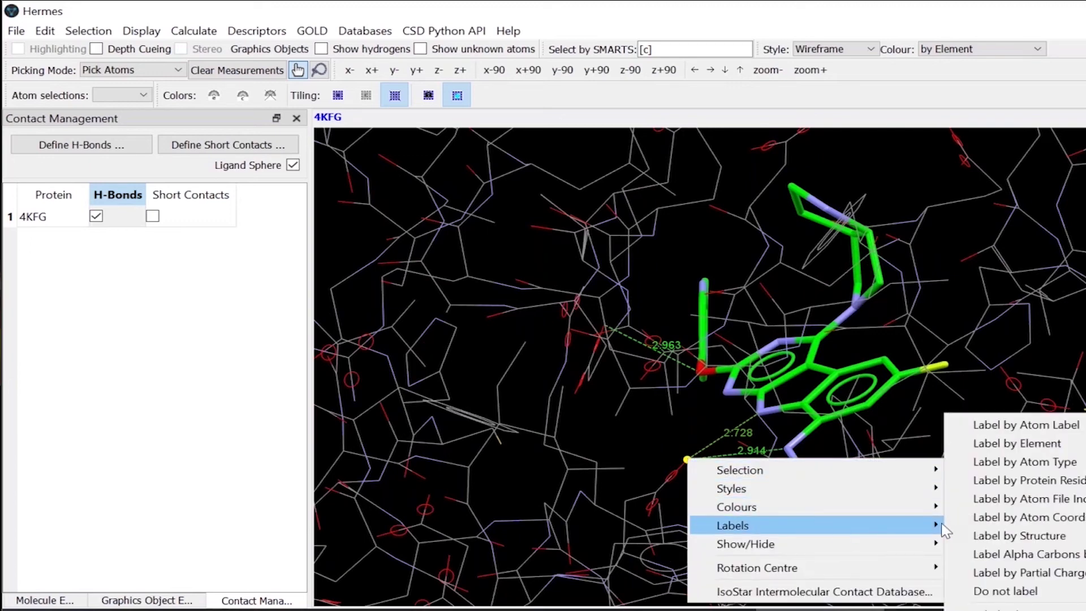
{"action": "left_click", "coordinate": [1031, 481]}
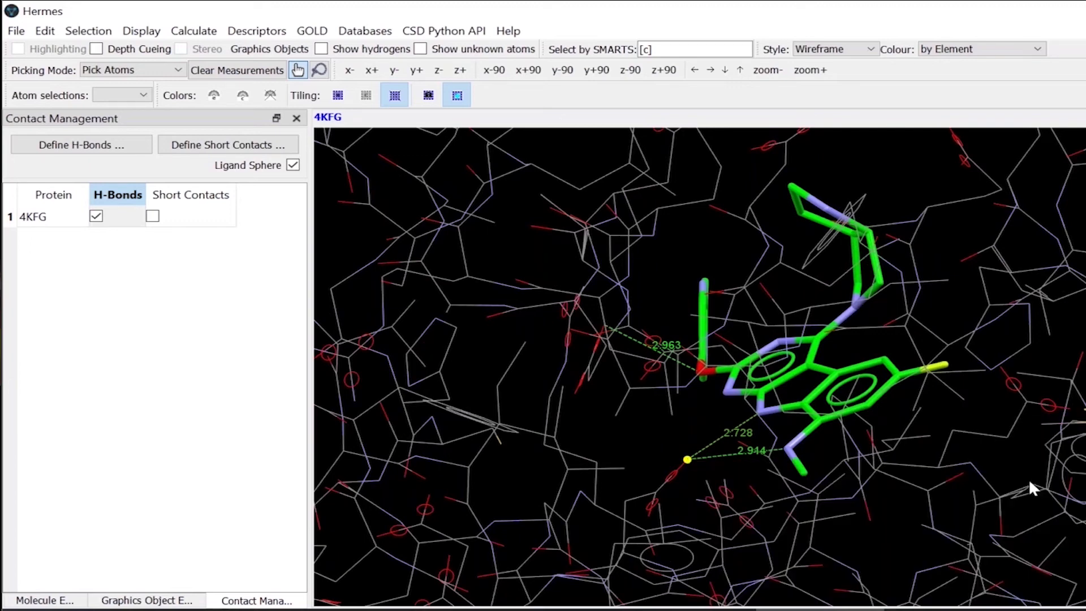
{"action": "left_click_drag", "start_coordinate": [709, 481], "coordinate": [762, 485]}
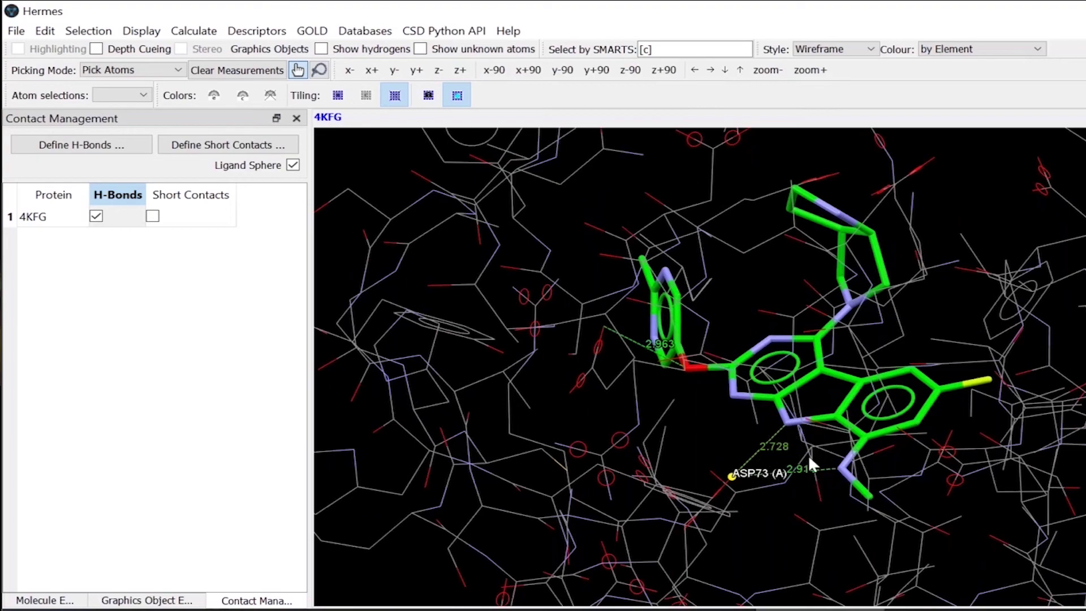
{"action": "left_click_drag", "start_coordinate": [801, 443], "coordinate": [694, 342]}
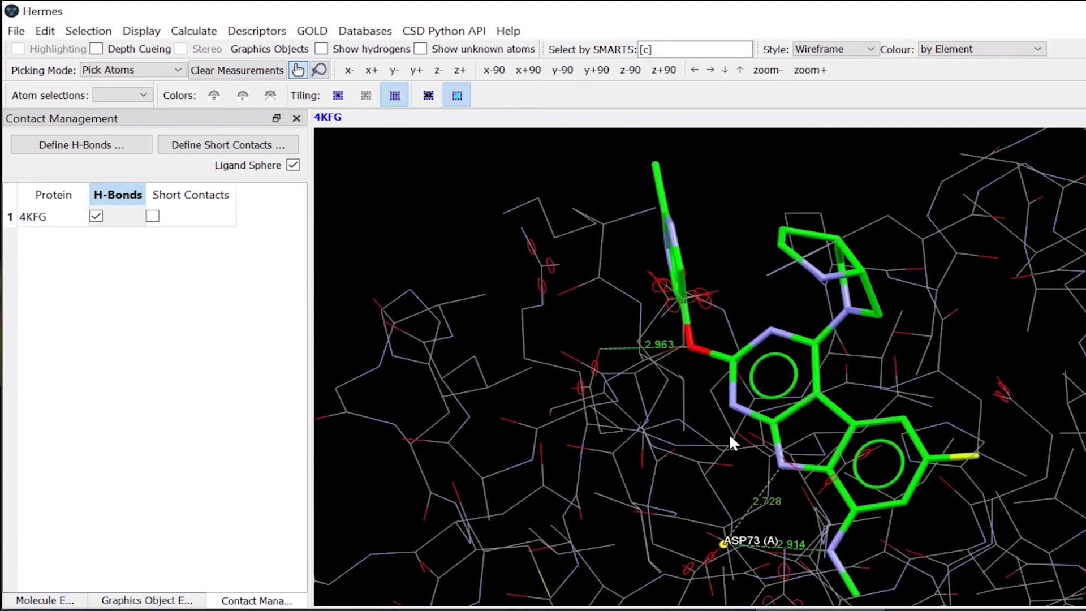